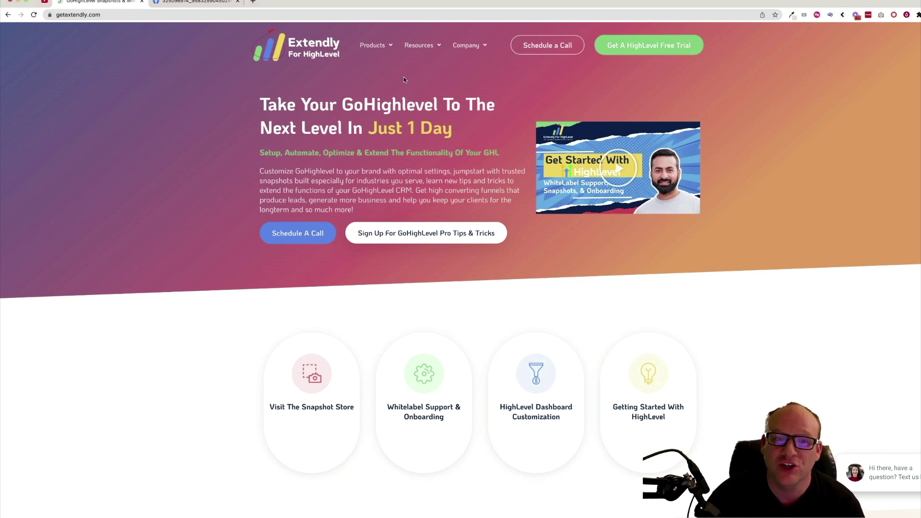
Move from the Facebook photo and Extendly tabs to the blank HighLevel workflow window
{"action": "mouse_move", "coordinate": [388, 42]}
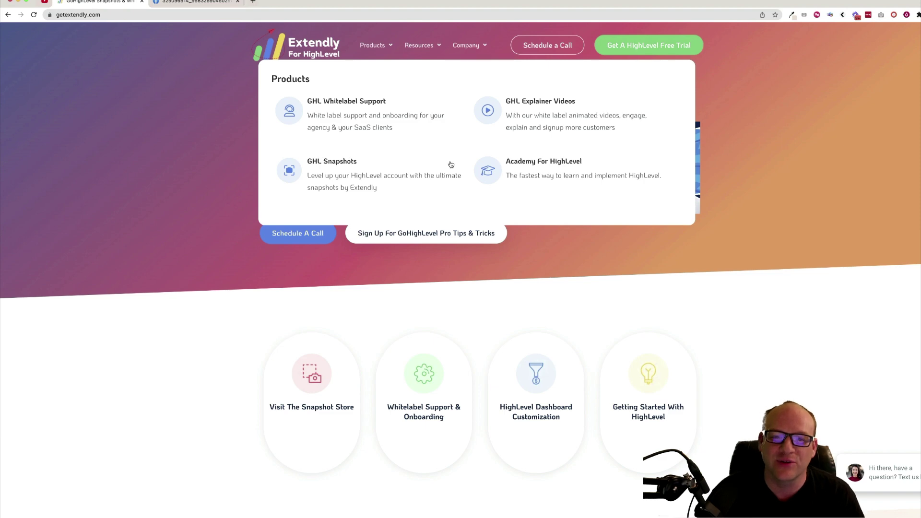
{"action": "left_click", "coordinate": [207, 2]}
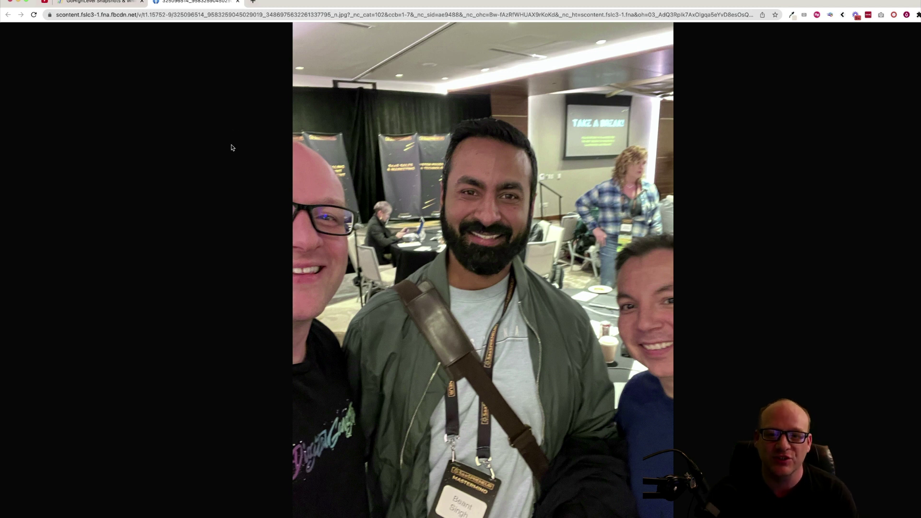
{"action": "left_click", "coordinate": [114, 5]}
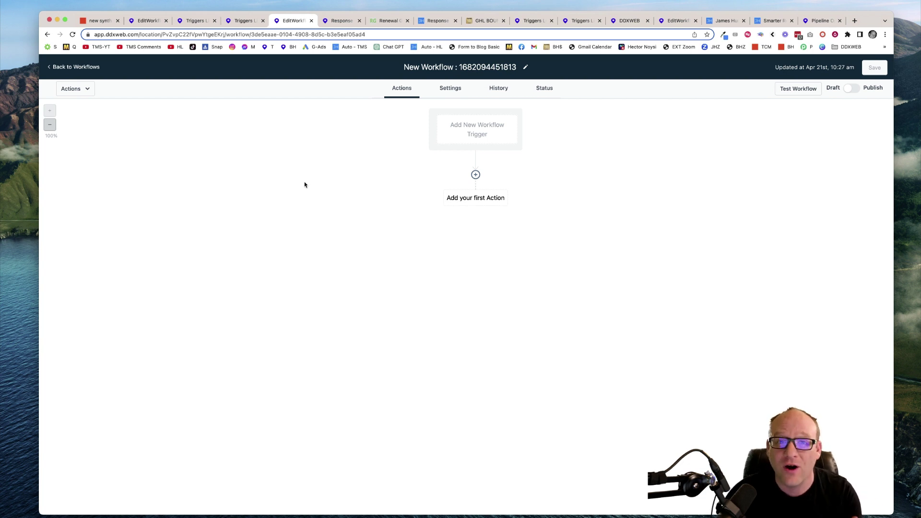
{"action": "left_click", "coordinate": [503, 129]}
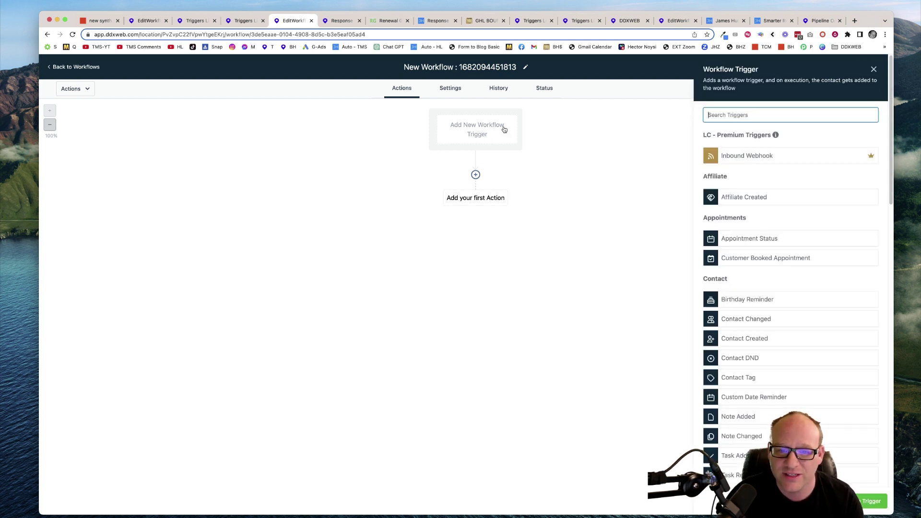
{"action": "type", "text": "r"}
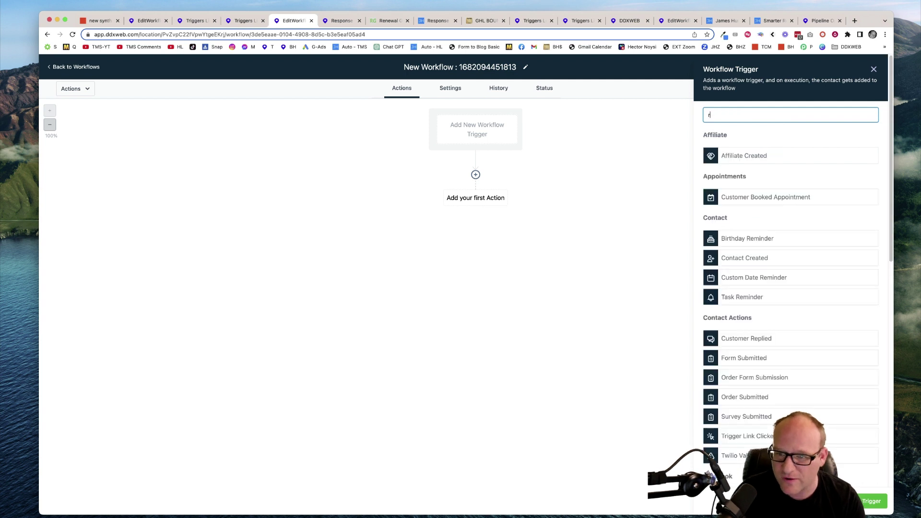
{"action": "type", "text": "rg"}
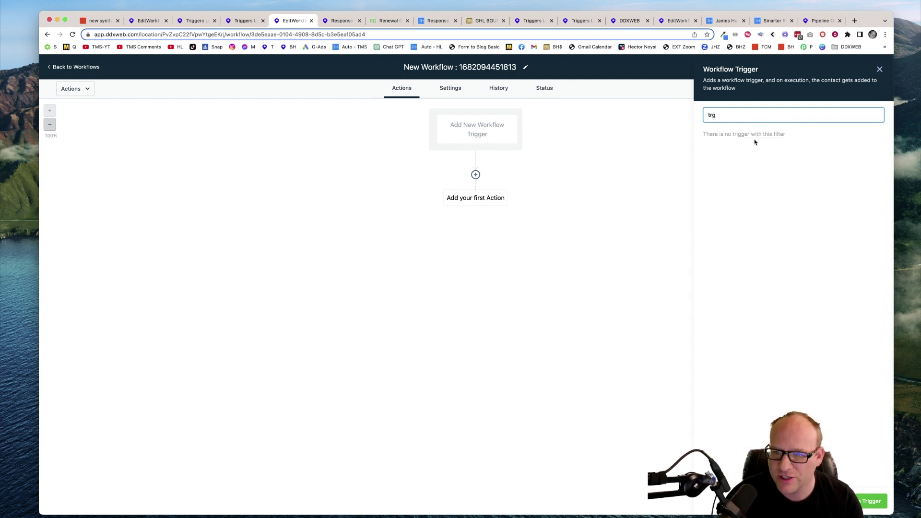
{"action": "key", "text": "BackSpace"}
{"action": "left_click", "coordinate": [729, 154]}
{"action": "left_click", "coordinate": [656, 191]}
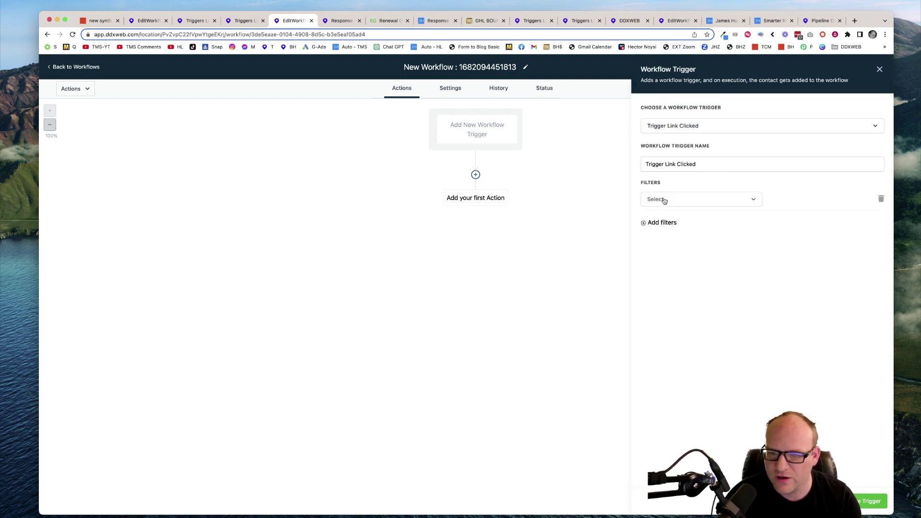
{"action": "left_click", "coordinate": [663, 200]}
{"action": "left_click", "coordinate": [651, 251]}
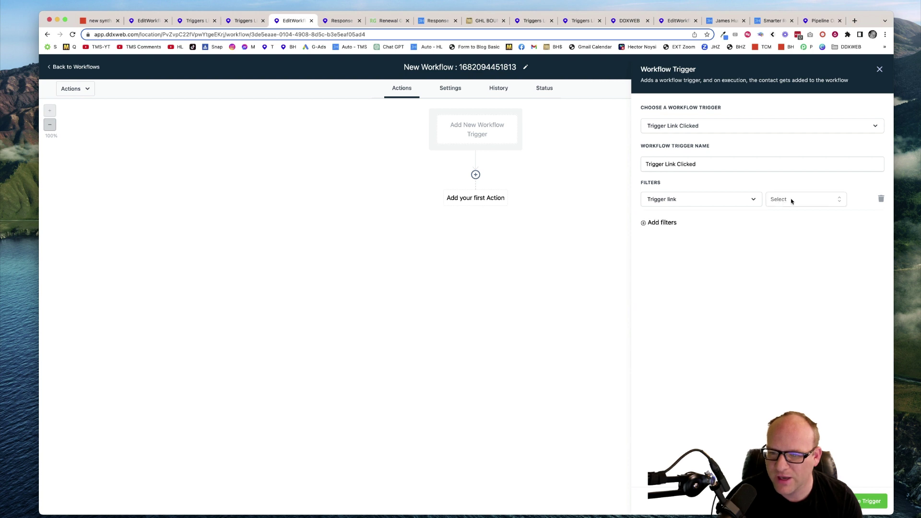
{"action": "left_click", "coordinate": [791, 201]}
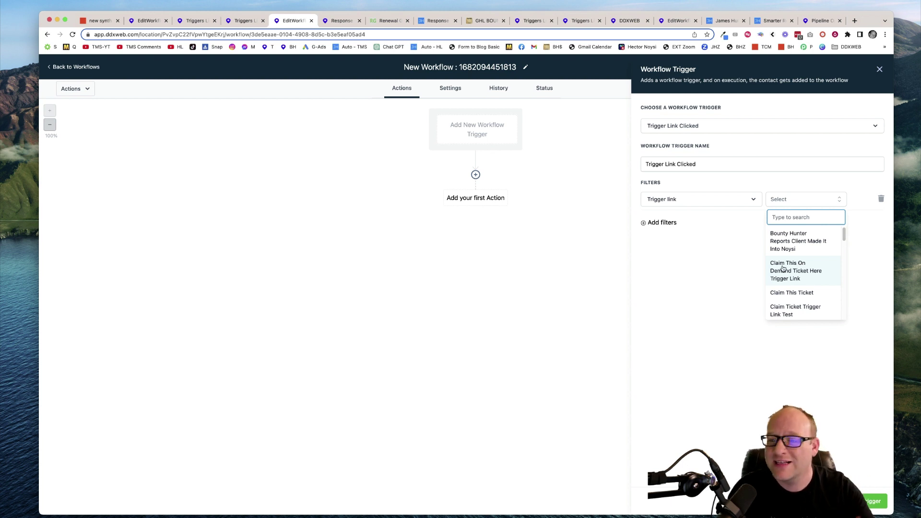
{"action": "left_click", "coordinate": [751, 268]}
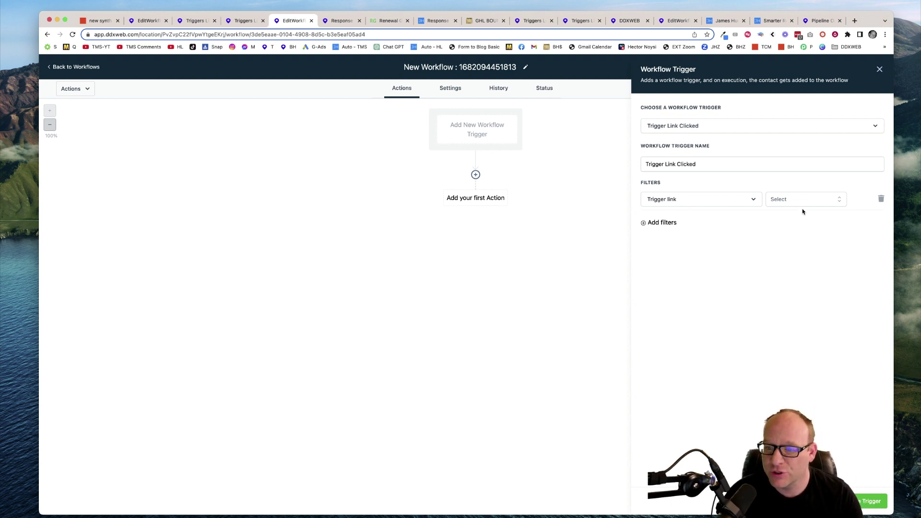
{"action": "left_click", "coordinate": [466, 200]}
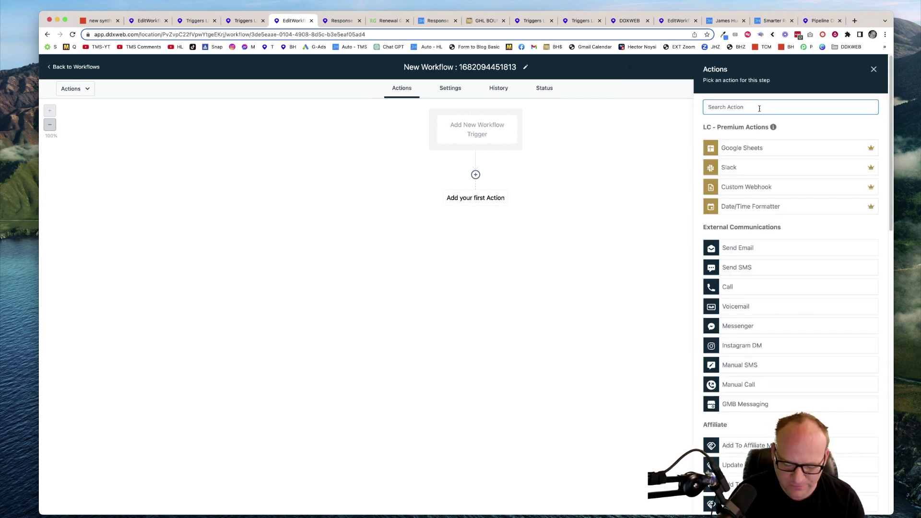
{"action": "scroll", "coordinate": [746, 265], "scroll_direction": "down", "scroll_amount": 3}
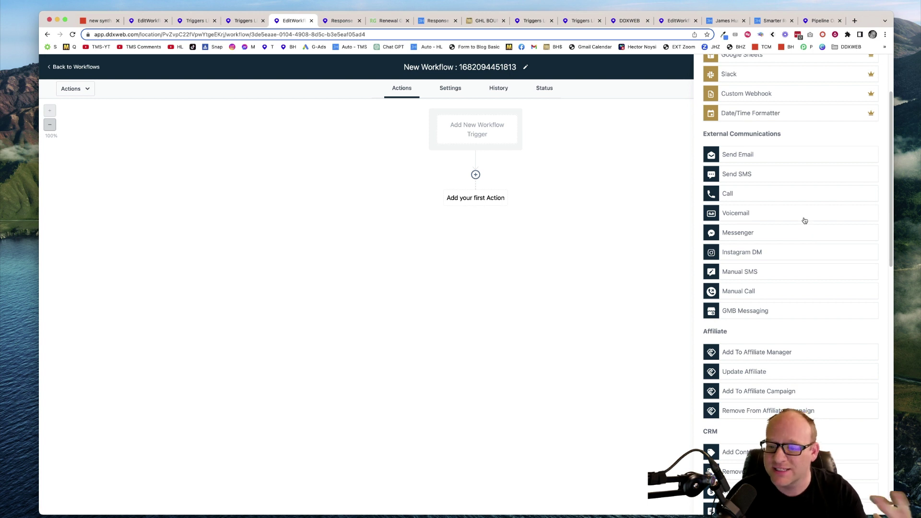
{"action": "scroll", "coordinate": [783, 241], "scroll_direction": "down", "scroll_amount": 1}
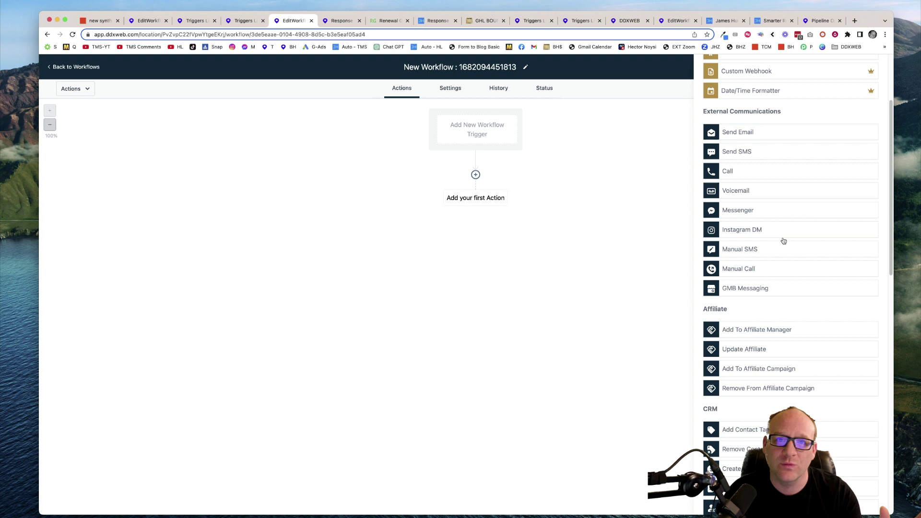
{"action": "scroll", "coordinate": [775, 207], "scroll_direction": "down", "scroll_amount": 1}
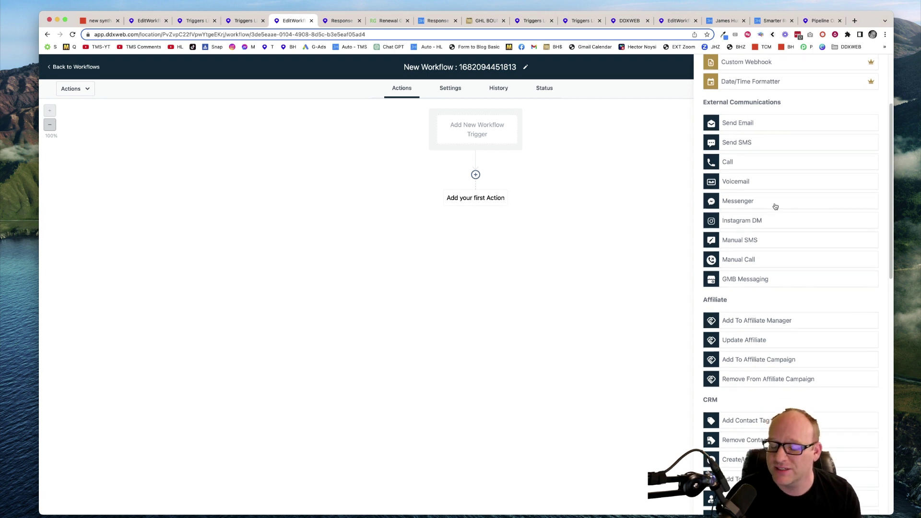
Leave the workflow for Marketing > Trigger Links and scroll through the existing links
{"action": "left_click", "coordinate": [73, 66]}
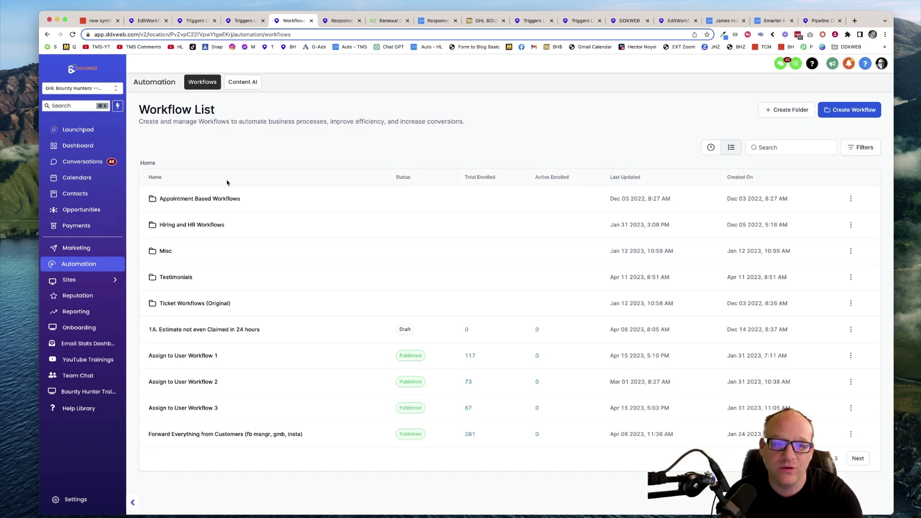
{"action": "left_click", "coordinate": [75, 252]}
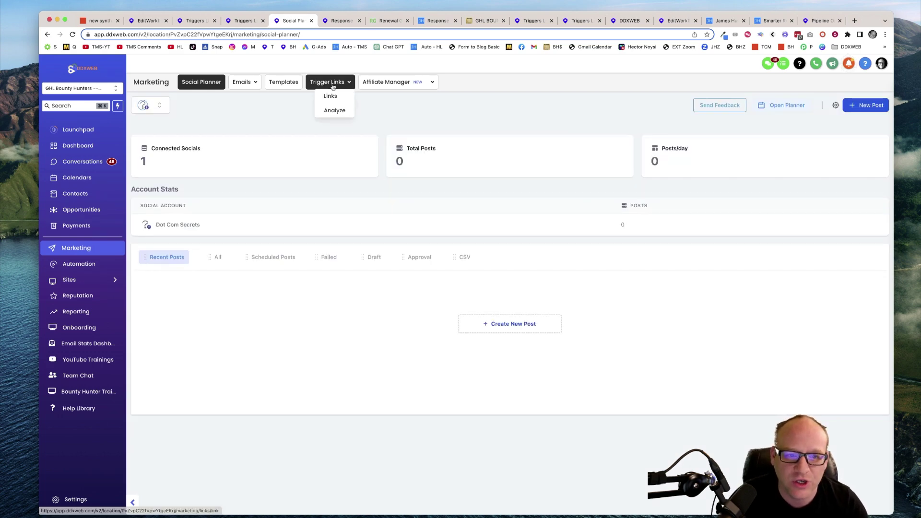
{"action": "left_click", "coordinate": [330, 96]}
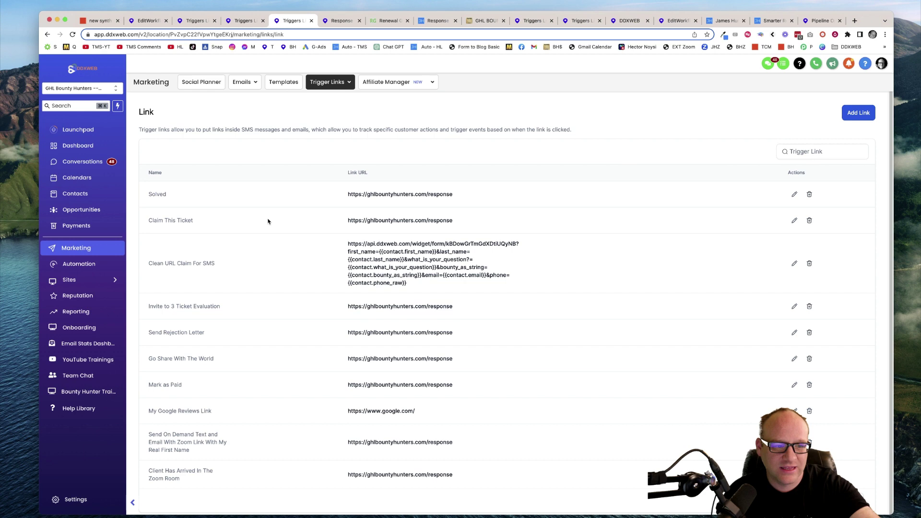
{"action": "scroll", "coordinate": [211, 239], "scroll_direction": "down", "scroll_amount": 1}
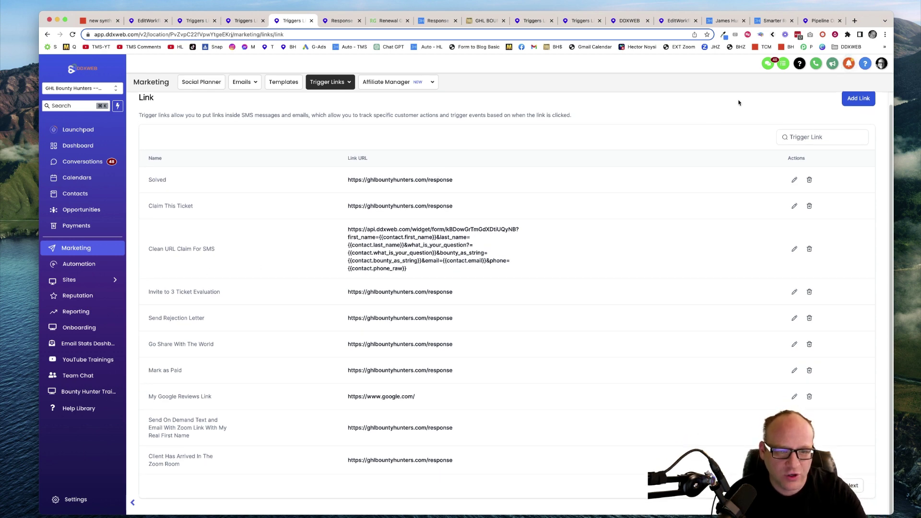
{"action": "left_click", "coordinate": [857, 99]}
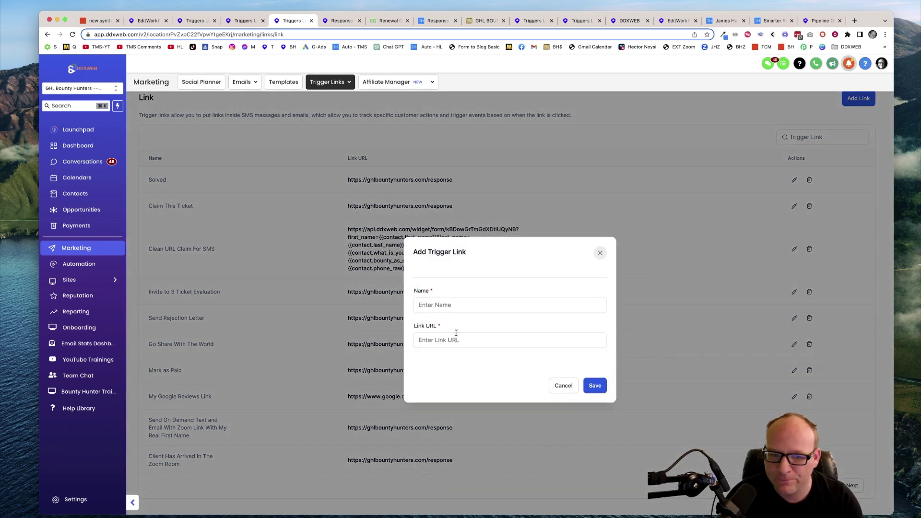
{"action": "left_click", "coordinate": [452, 306]}
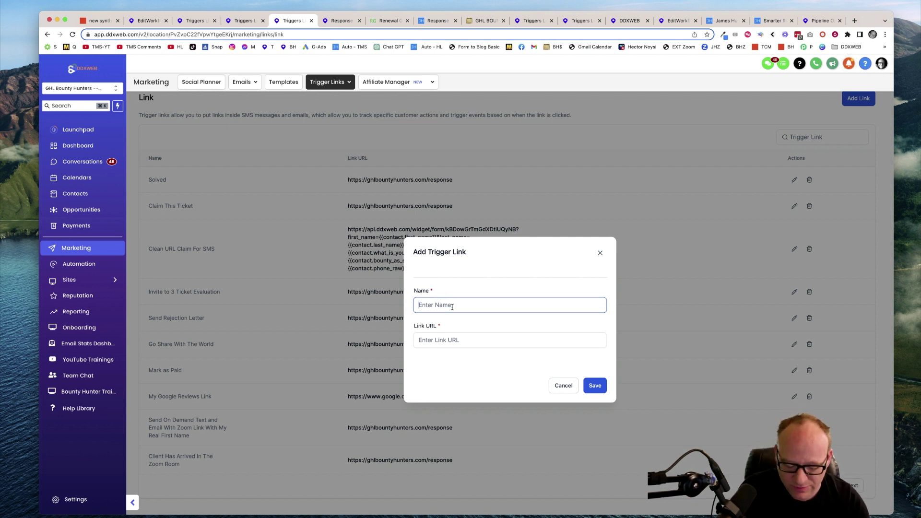
{"action": "type", "text": "the"}
{"action": "key", "text": "BackSpace"}
{"action": "key", "text": "BackSpace"}
{"action": "key", "text": "BackSpace"}
{"action": "type", "text": "my "}
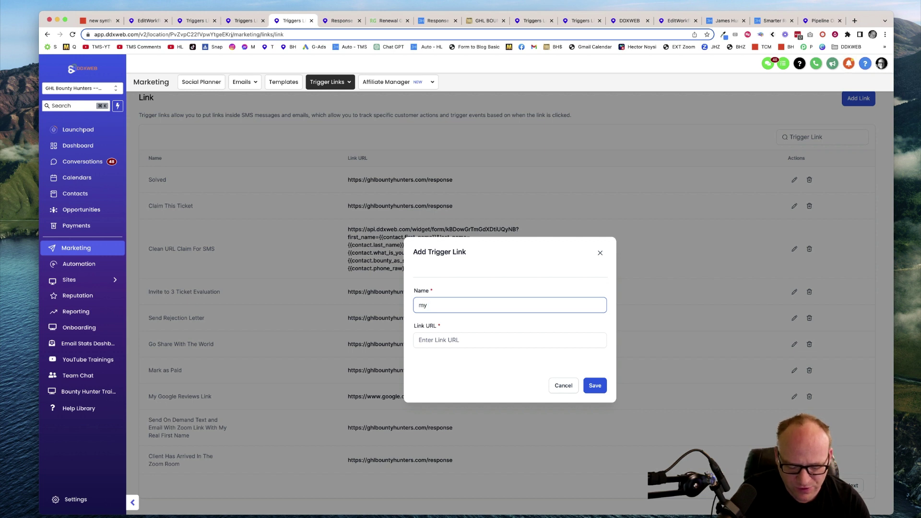
{"action": "type", "text": "gogol"}
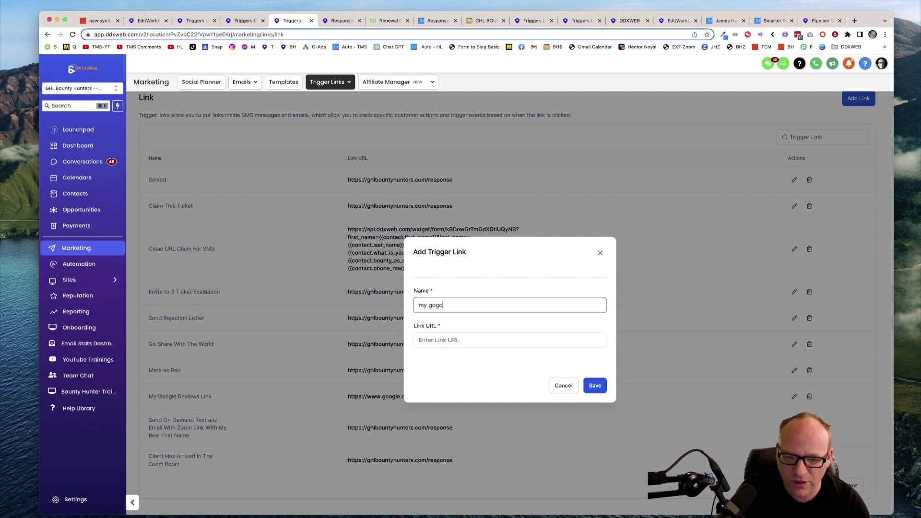
{"action": "key", "text": "BackSpace"}
{"action": "key", "text": "BackSpace"}
{"action": "type", "text": "ogle review"}
{"action": "key", "text": "BackSpace"}
{"action": "key", "text": "BackSpace"}
{"action": "key", "text": "BackSpace"}
{"action": "key", "text": "BackSpace"}
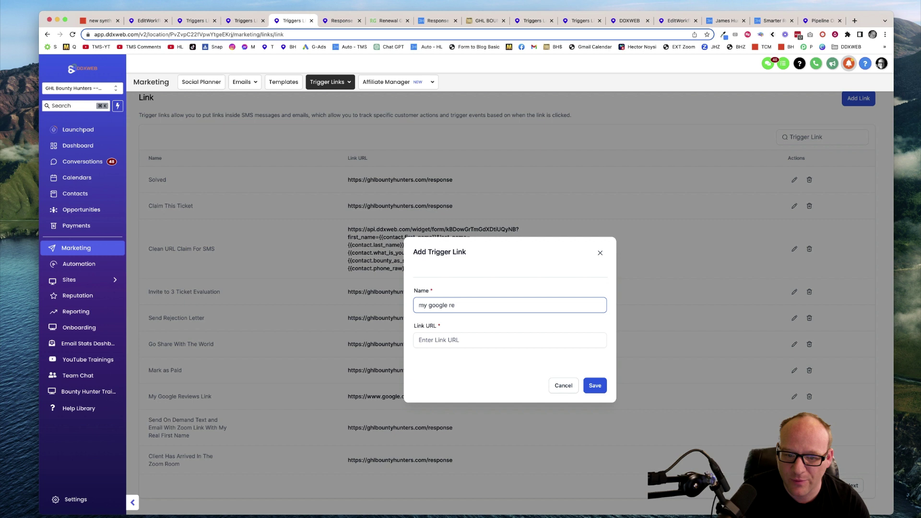
{"action": "type", "text": "view link"}
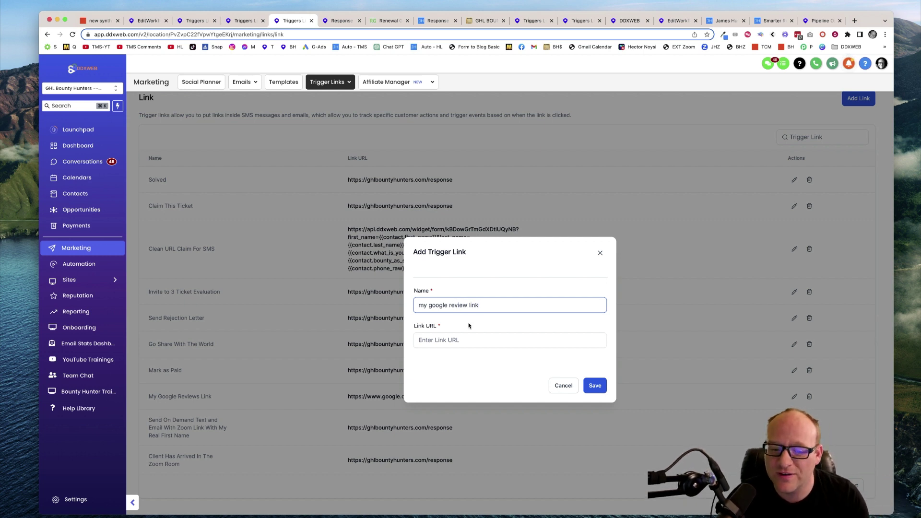
{"action": "left_click", "coordinate": [453, 340]}
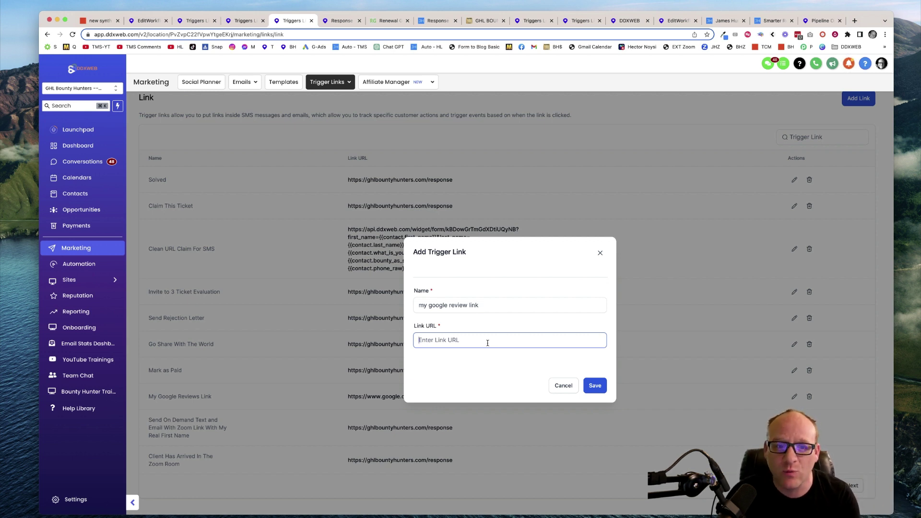
Cancel the new trigger link and compare the first thank-you page with the Renewal Gutters one
{"action": "left_click", "coordinate": [563, 385]}
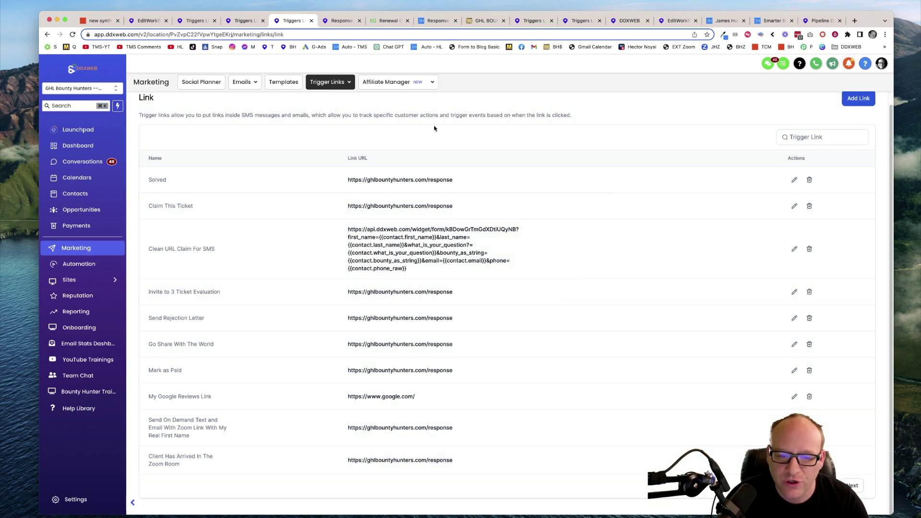
{"action": "left_click", "coordinate": [346, 24]}
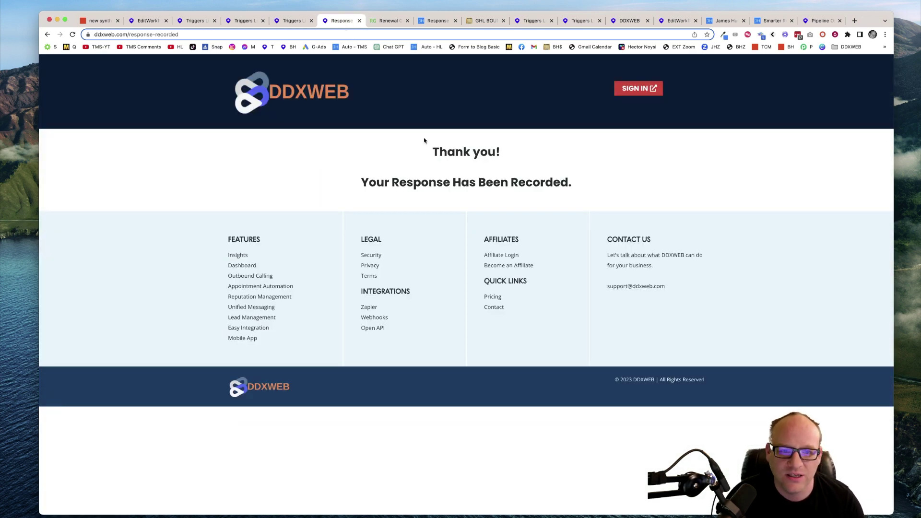
{"action": "left_click_drag", "start_coordinate": [430, 185], "coordinate": [536, 188]}
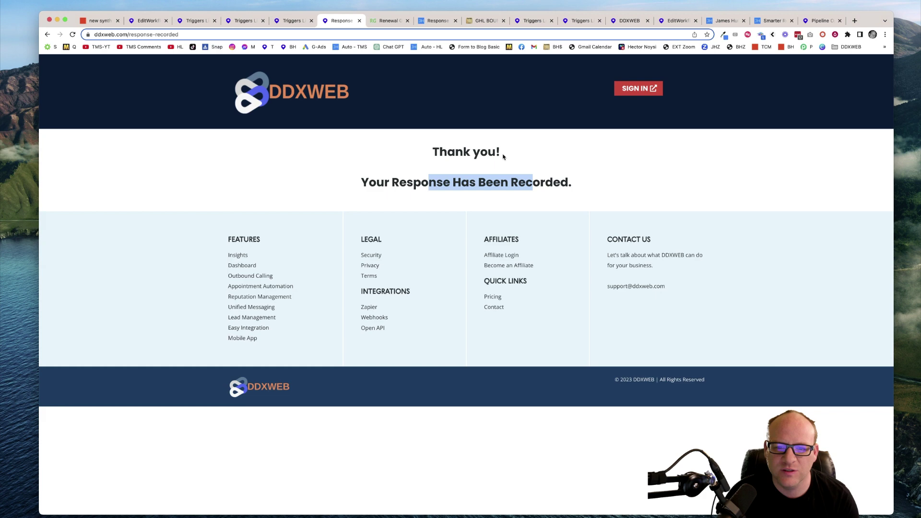
{"action": "left_click", "coordinate": [395, 21]}
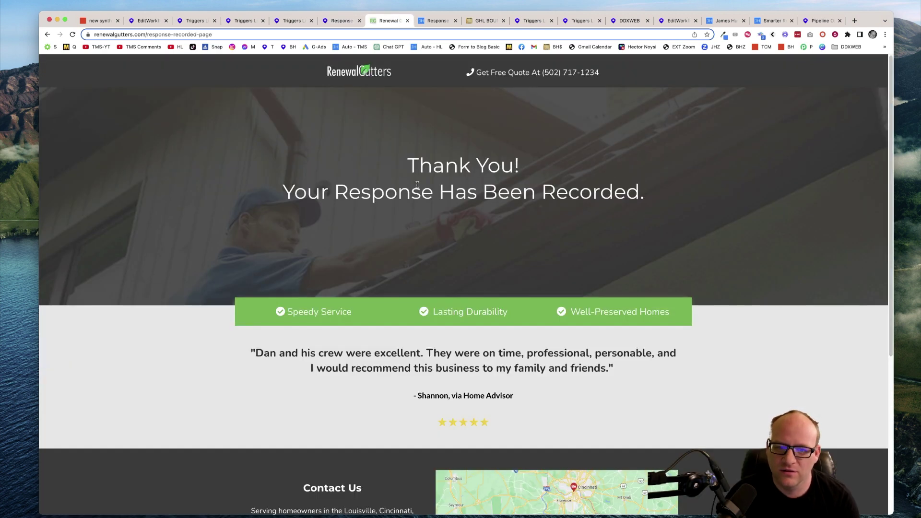
{"action": "left_click_drag", "start_coordinate": [454, 191], "coordinate": [557, 194]}
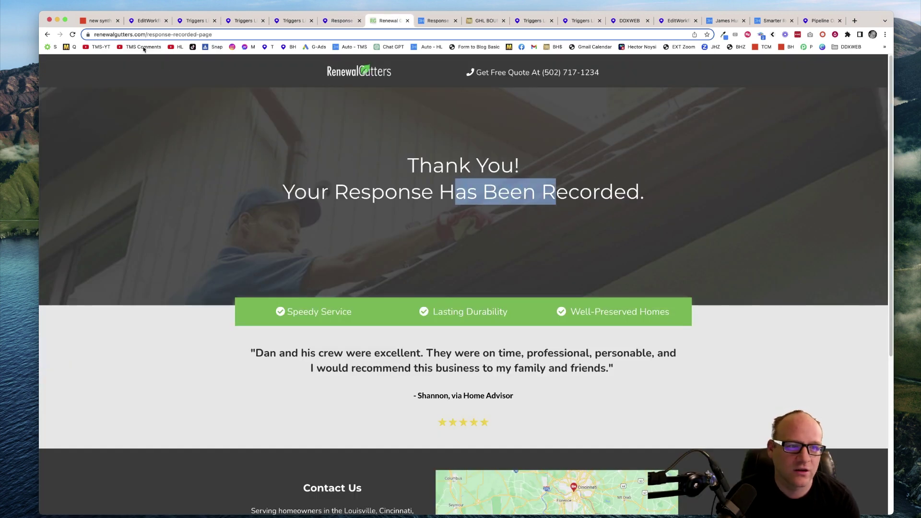
{"action": "left_click_drag", "start_coordinate": [145, 34], "coordinate": [245, 35]}
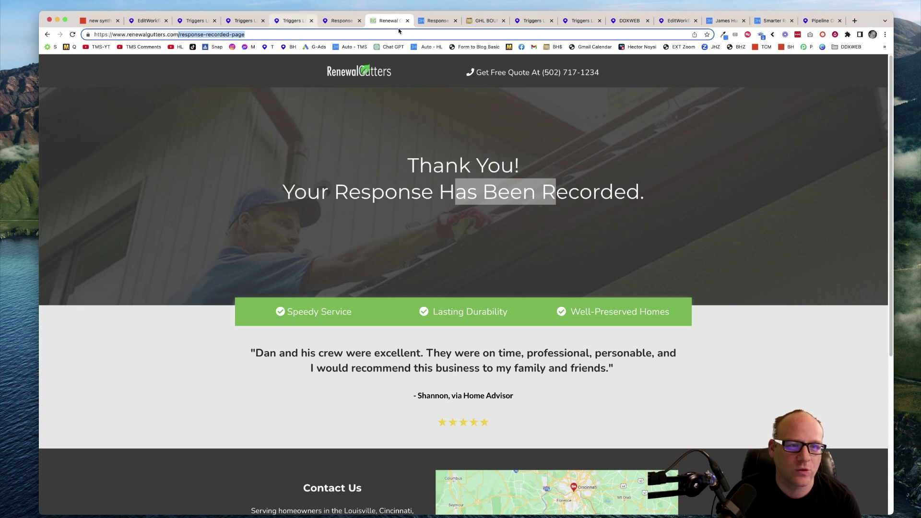
Review the jameshurst.com thank-you message, then reload the GHL Bounty Hunters thank-you page
{"action": "left_click", "coordinate": [443, 21]}
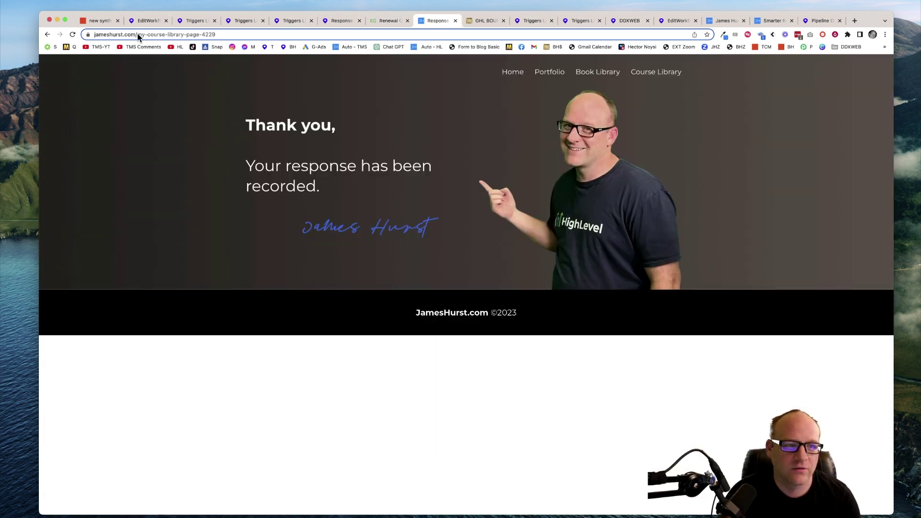
{"action": "left_click_drag", "start_coordinate": [247, 144], "coordinate": [321, 188]}
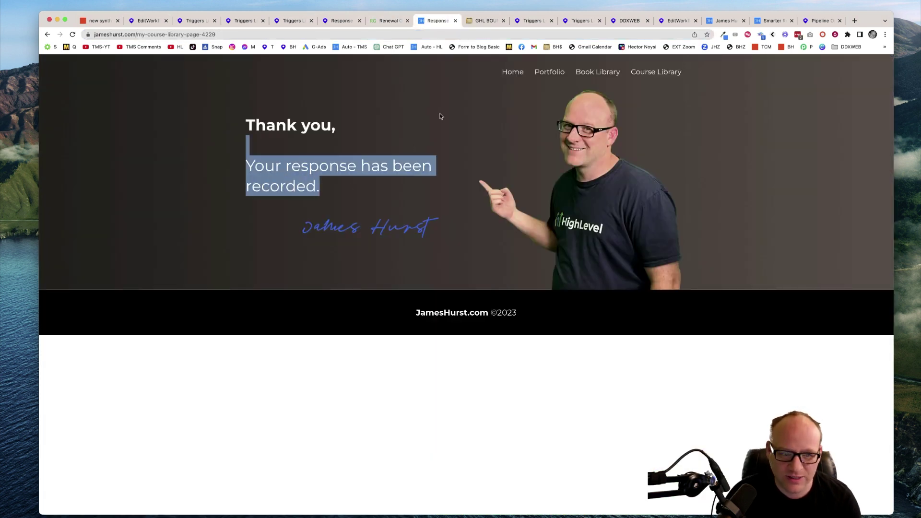
{"action": "left_click", "coordinate": [487, 21]}
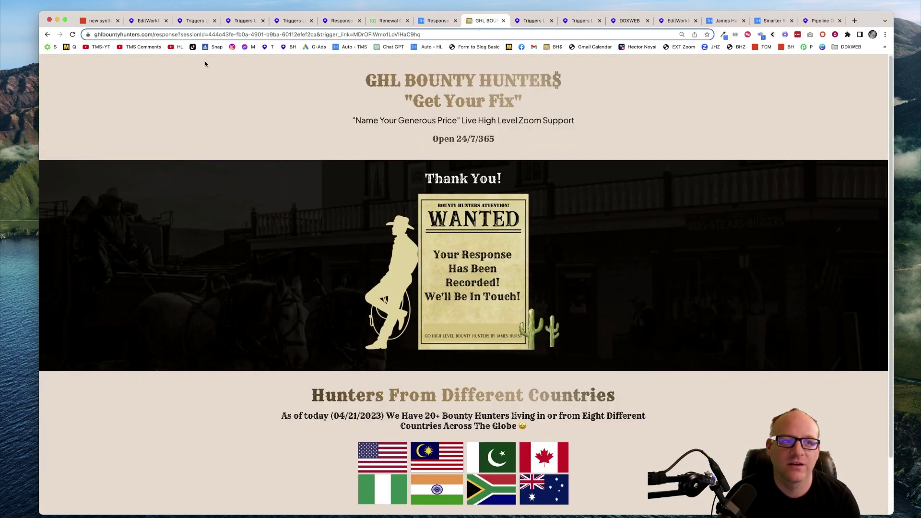
{"action": "left_click", "coordinate": [167, 35]}
{"action": "key", "text": "Return"}
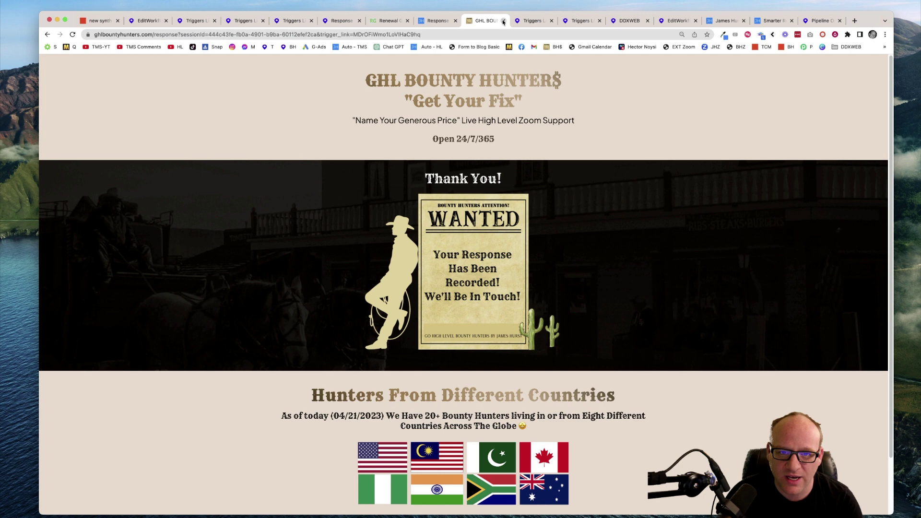
Return to the Triggers tab showing the Marketing Trigger Links list
{"action": "left_click", "coordinate": [293, 21]}
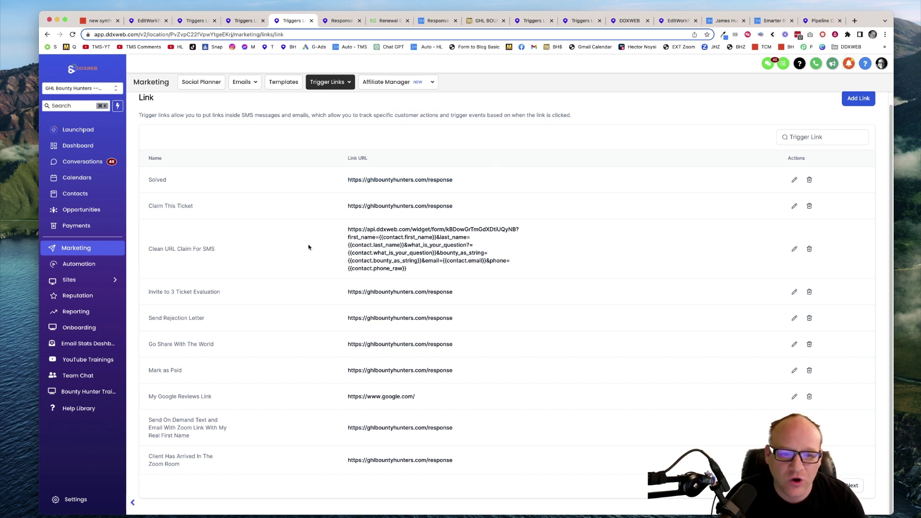
Open the Funnels list from Sites, then bring up the Disposition Email Template builder
{"action": "mouse_move", "coordinate": [89, 282]}
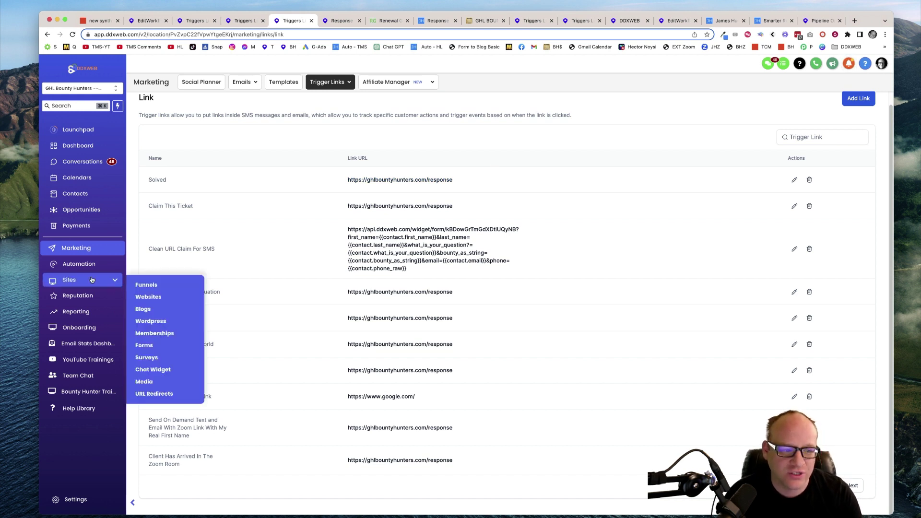
{"action": "left_click", "coordinate": [145, 285]}
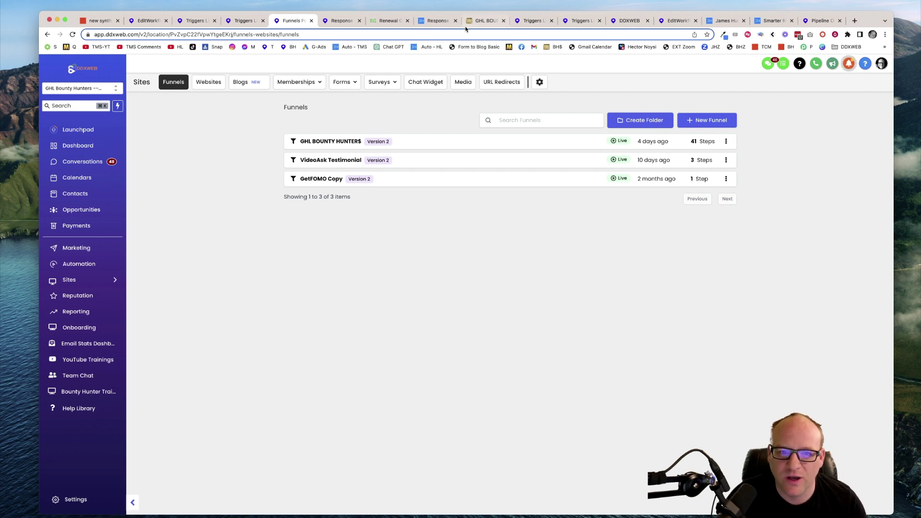
{"action": "left_click", "coordinate": [628, 20]}
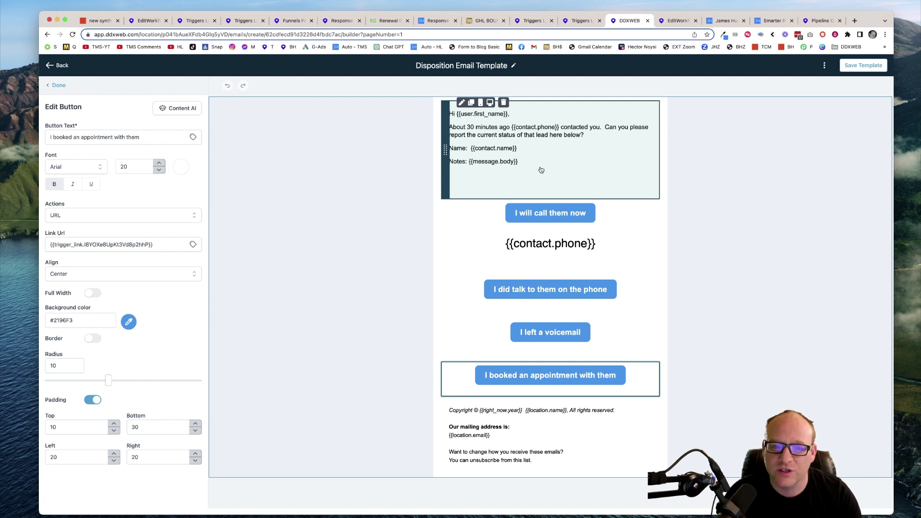
{"action": "left_click", "coordinate": [538, 215]}
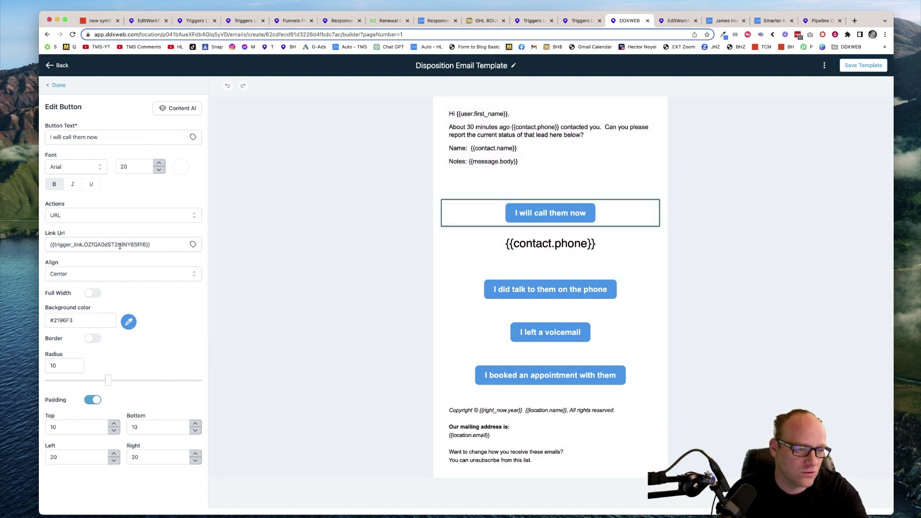
{"action": "left_click", "coordinate": [120, 246]}
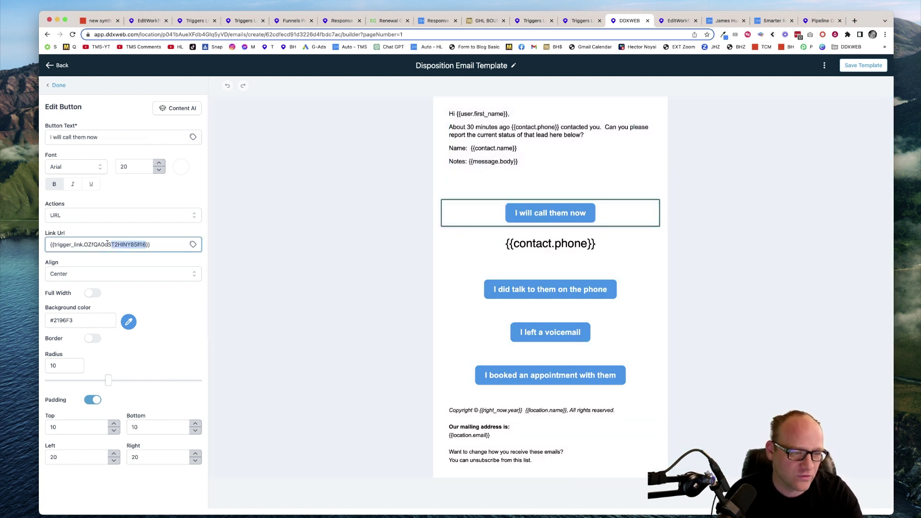
{"action": "left_click_drag", "start_coordinate": [149, 245], "coordinate": [108, 245]}
{"action": "left_click", "coordinate": [521, 292]}
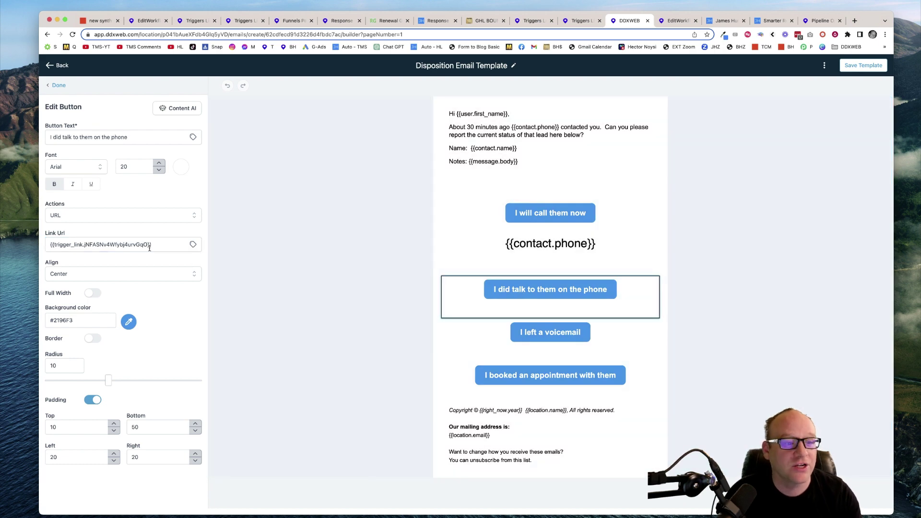
{"action": "left_click", "coordinate": [48, 249]}
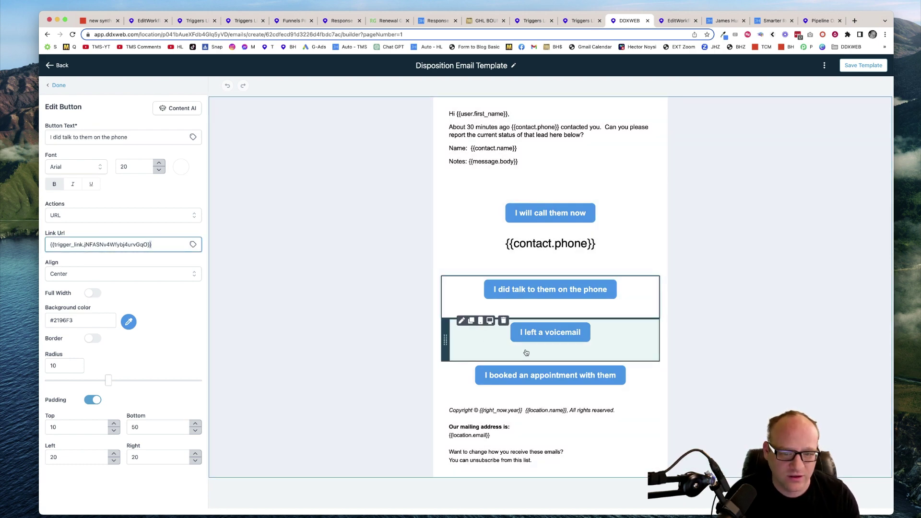
{"action": "left_click", "coordinate": [536, 345]}
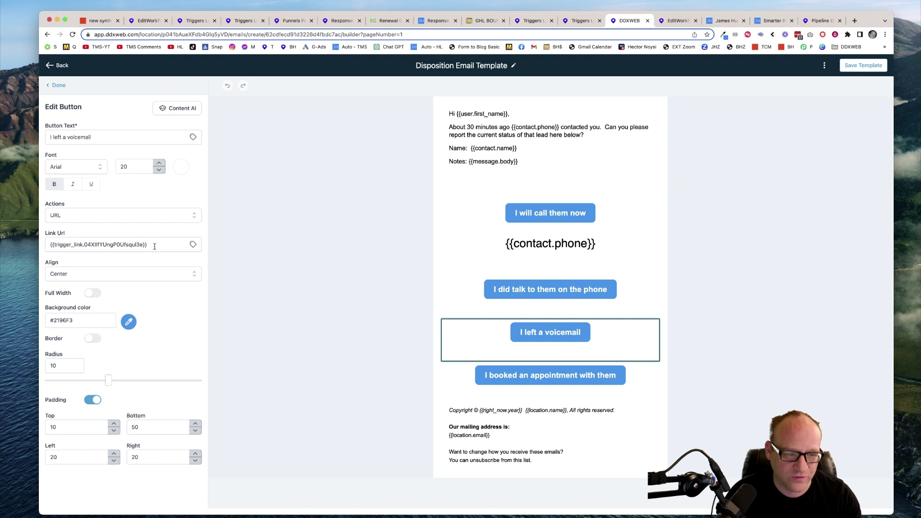
{"action": "left_click", "coordinate": [521, 381]}
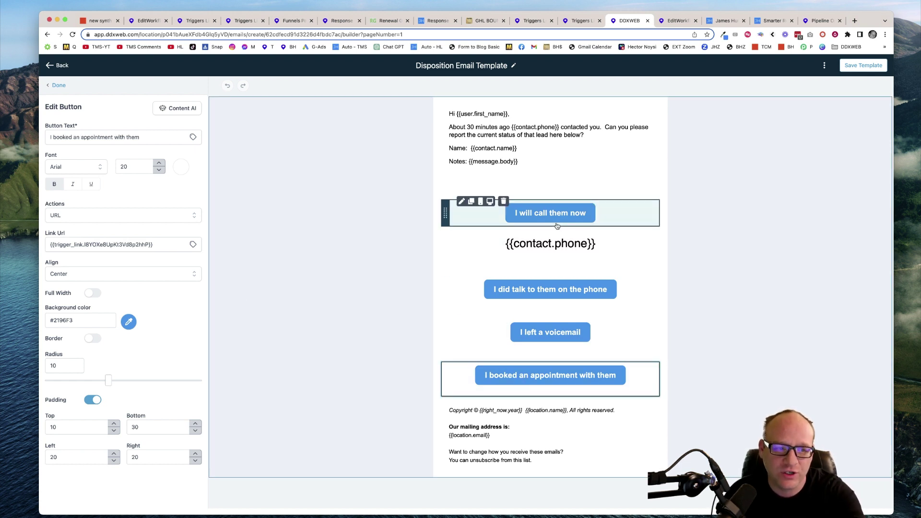
Glance at the Renewal Gutters trigger links, then filter Workflows by searching 'trigger'
{"action": "left_click", "coordinate": [580, 22]}
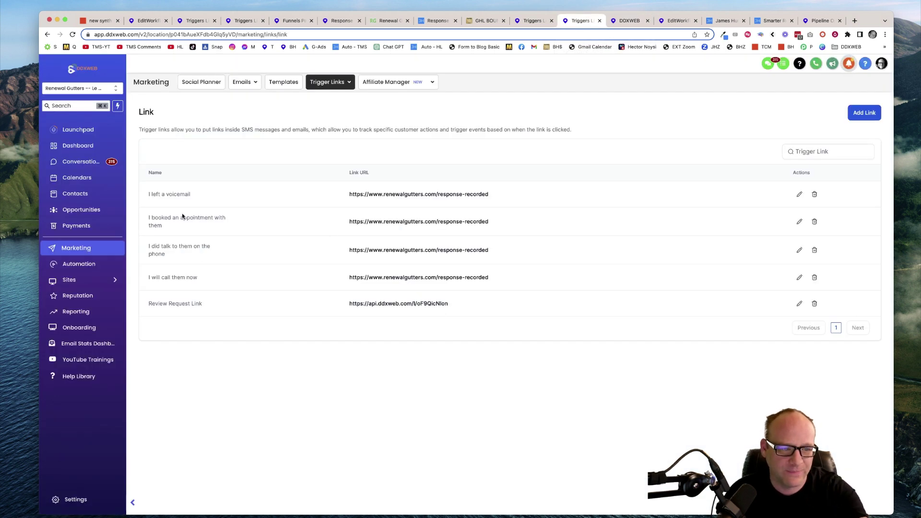
{"action": "left_click_drag", "start_coordinate": [153, 186], "coordinate": [175, 294]}
{"action": "left_click", "coordinate": [87, 267]}
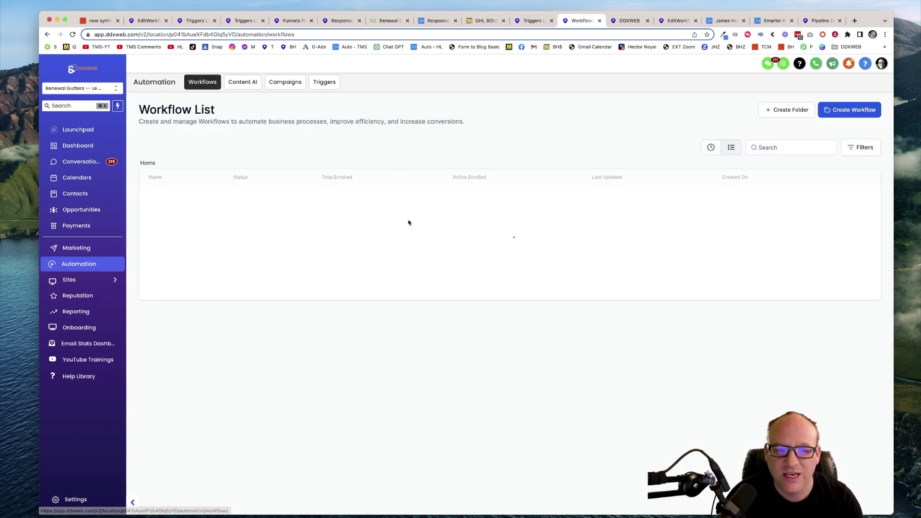
{"action": "left_click", "coordinate": [786, 147]}
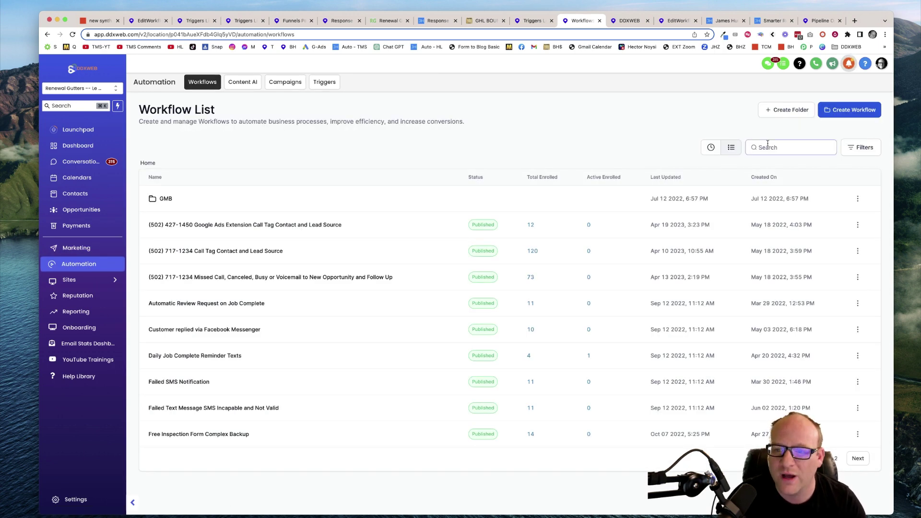
{"action": "type", "text": "trigger"}
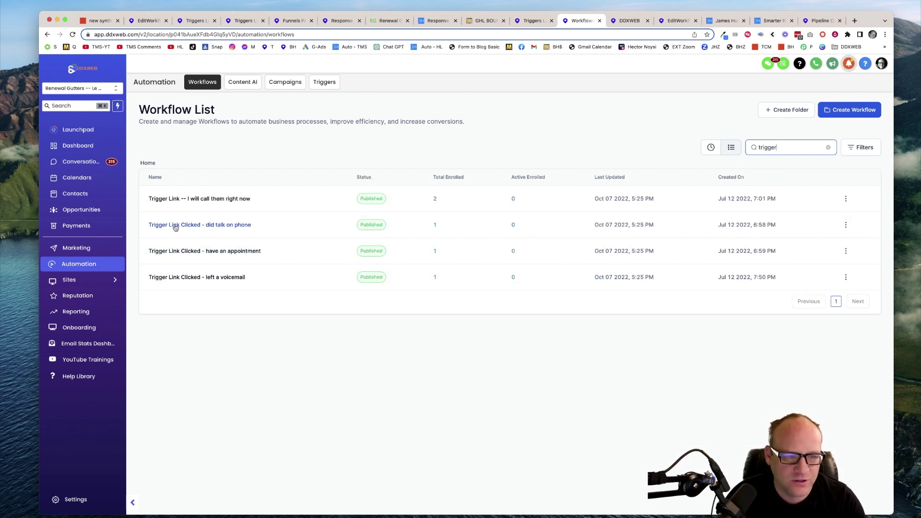
Inspect the 'Trigger Link Clicked - have an appointment' trigger and Internal Notification message, then go back
{"action": "left_click", "coordinate": [182, 254]}
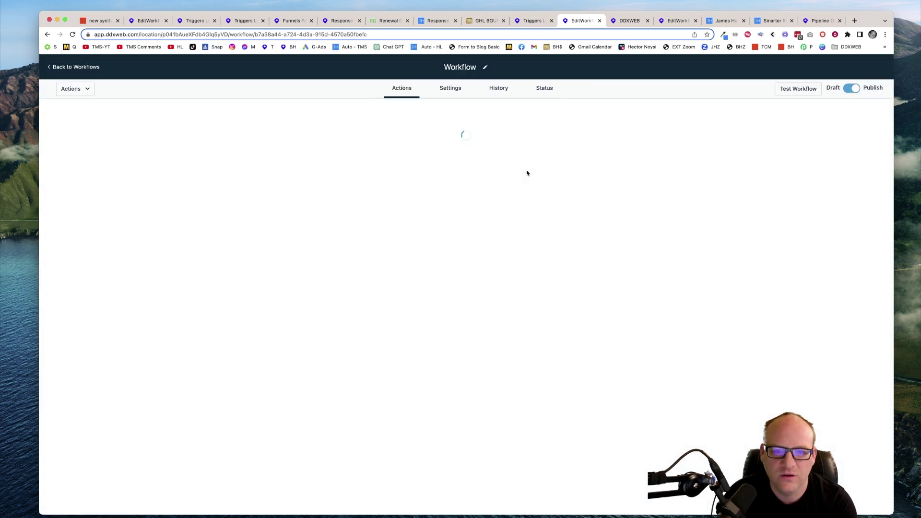
{"action": "left_click", "coordinate": [490, 127]}
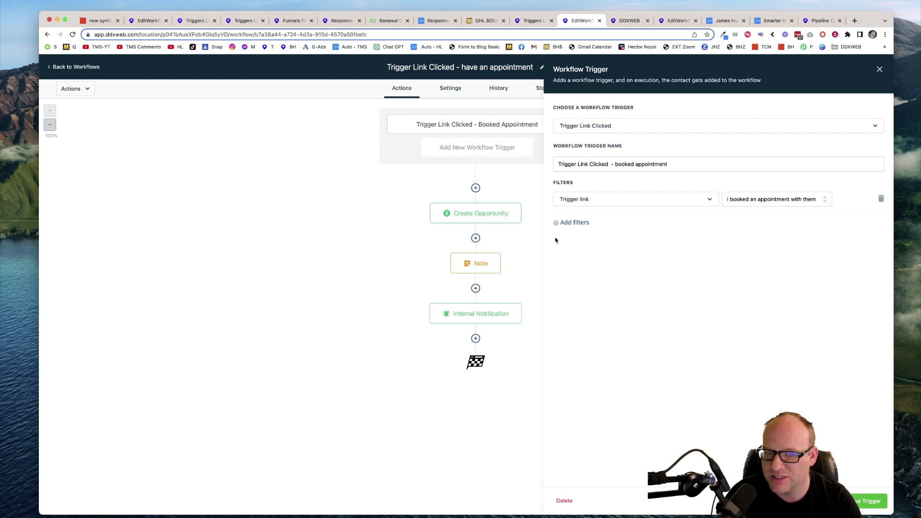
{"action": "left_click", "coordinate": [461, 309]}
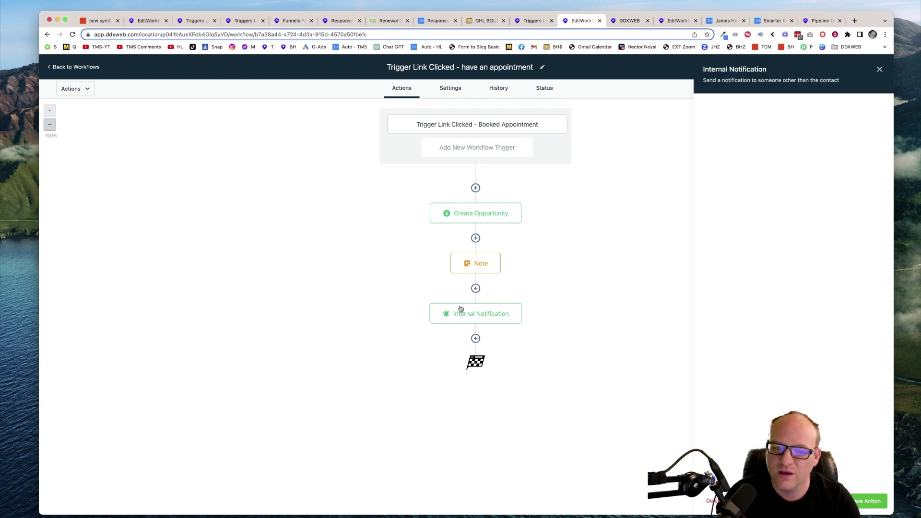
{"action": "left_click_drag", "start_coordinate": [737, 303], "coordinate": [824, 306]}
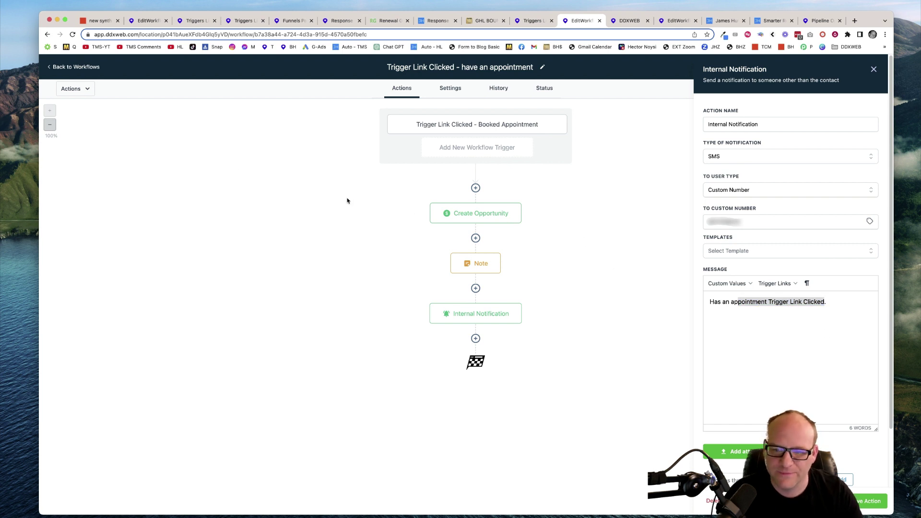
{"action": "left_click", "coordinate": [67, 67]}
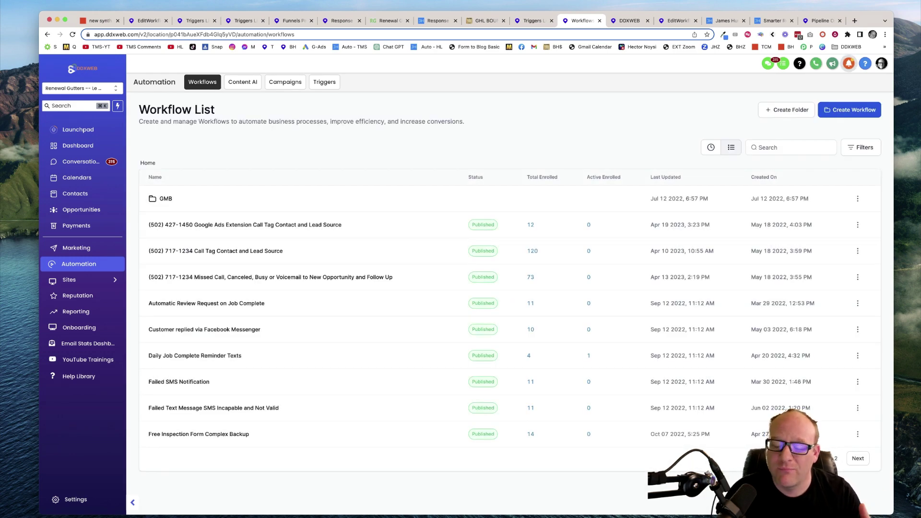
{"action": "key", "text": "super+Tab"}
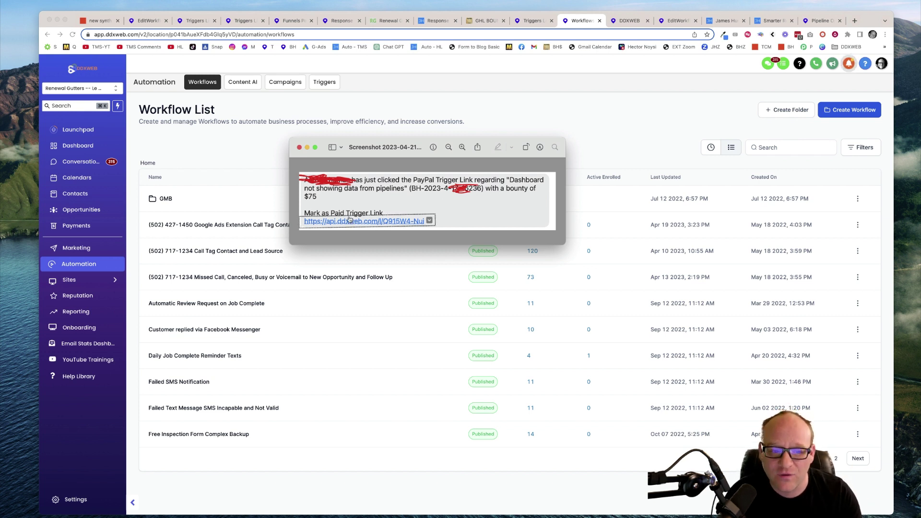
{"action": "mouse_move", "coordinate": [346, 223]}
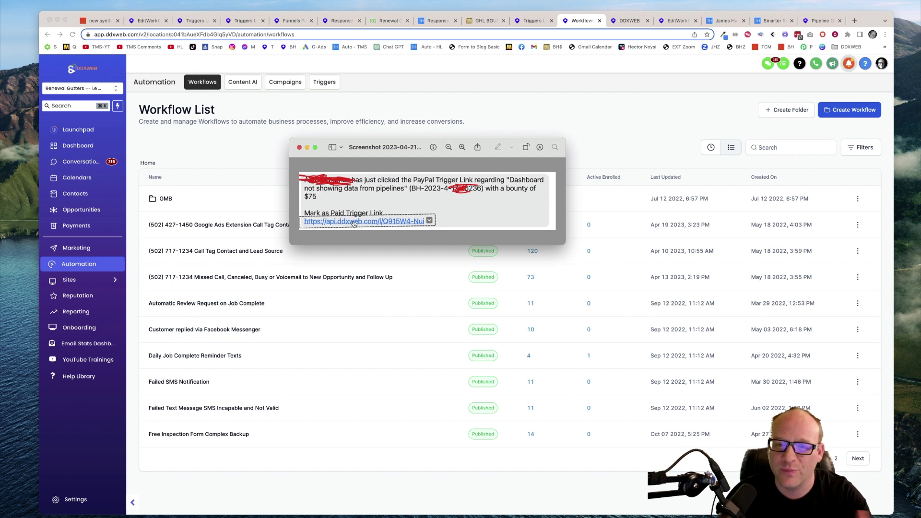
{"action": "left_click", "coordinate": [299, 148]}
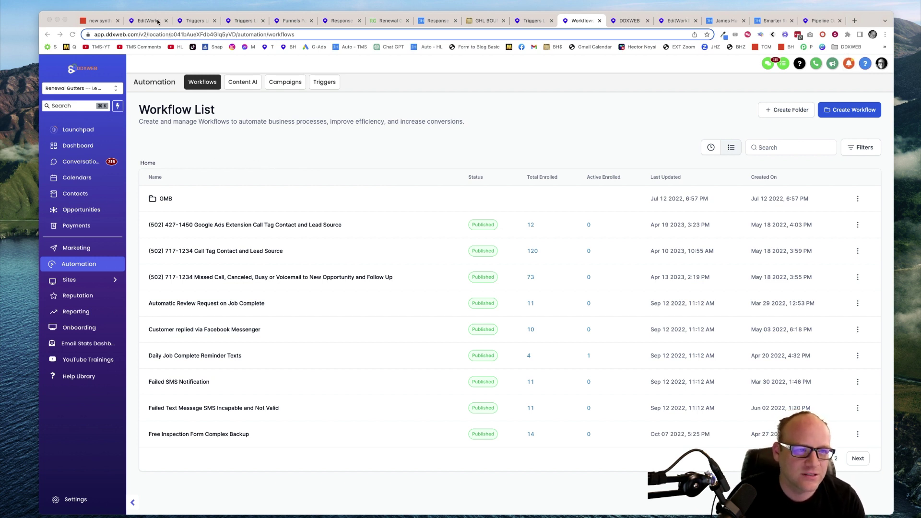
In the Send to Payment email, confirm the 'here on PayPal' link's trigger_link URL
{"action": "left_click", "coordinate": [193, 21]}
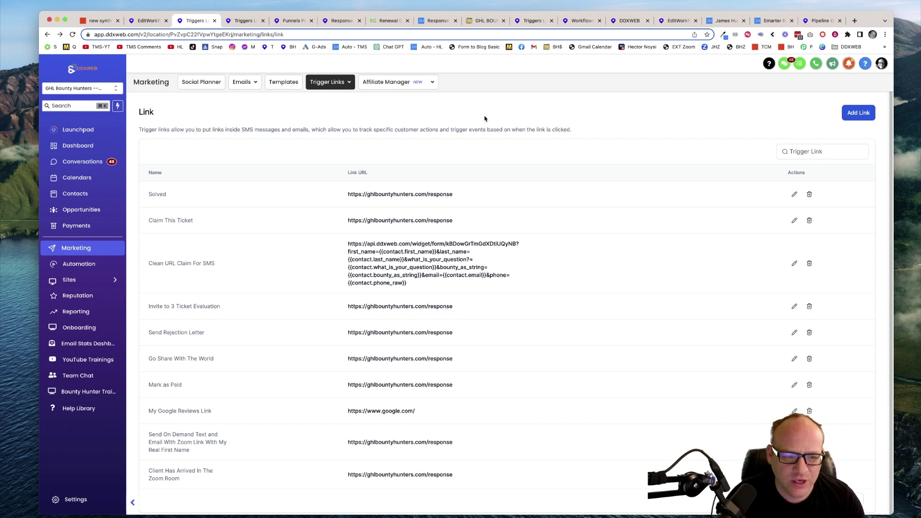
{"action": "left_click", "coordinate": [149, 24]}
{"action": "left_click", "coordinate": [833, 347]}
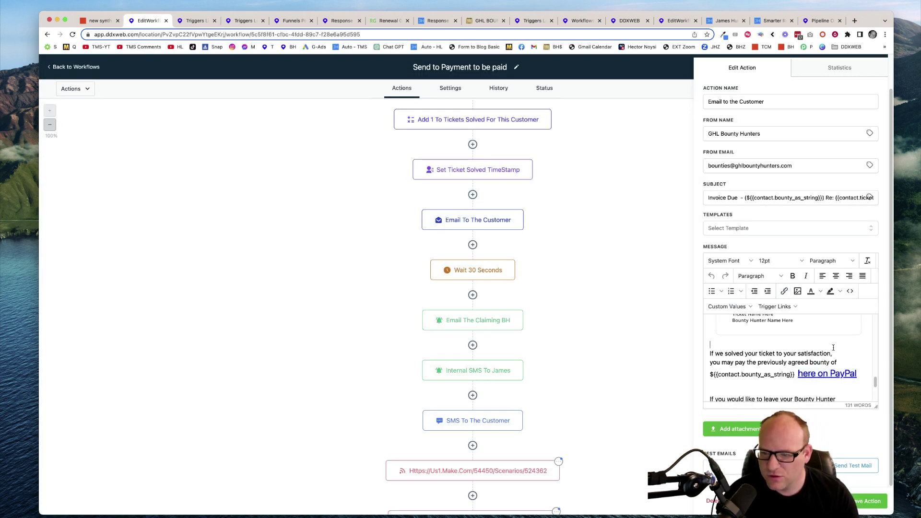
{"action": "left_click_drag", "start_coordinate": [724, 359], "coordinate": [802, 372]}
{"action": "left_click", "coordinate": [822, 374]}
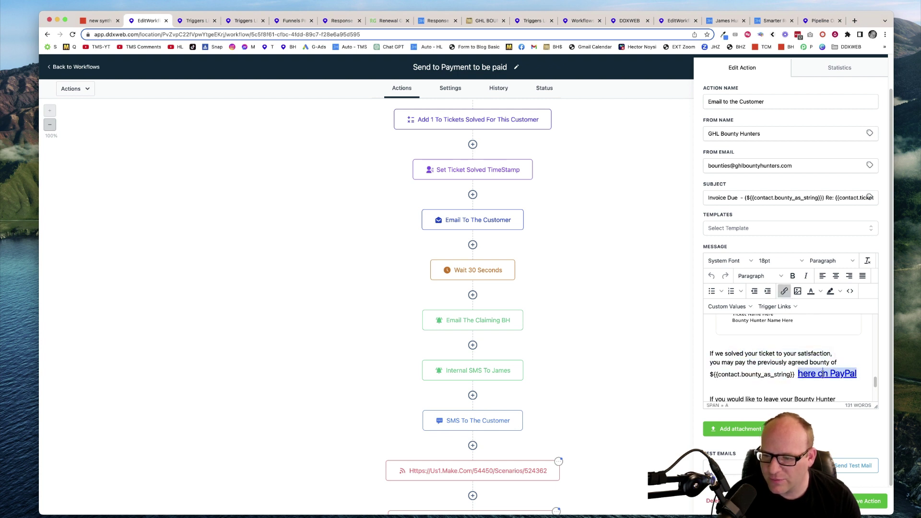
{"action": "left_click", "coordinate": [784, 292]}
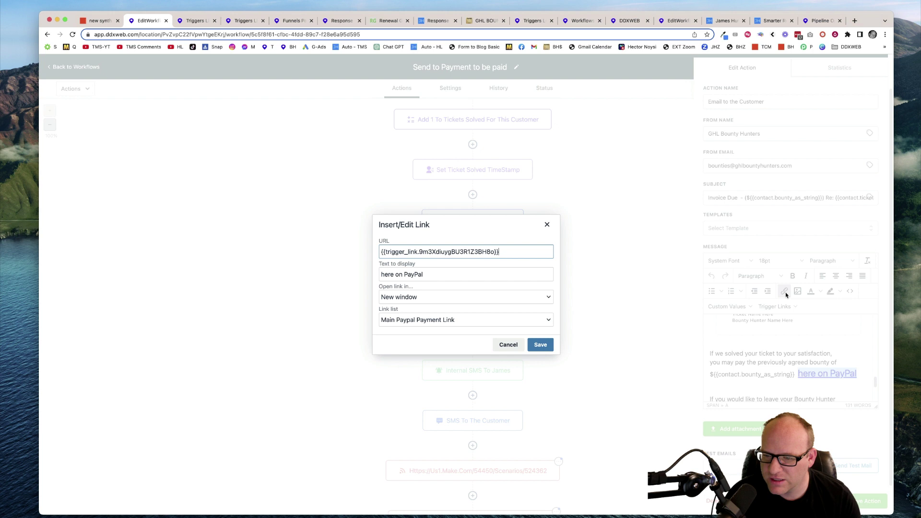
{"action": "left_click_drag", "start_coordinate": [511, 250], "coordinate": [383, 254]}
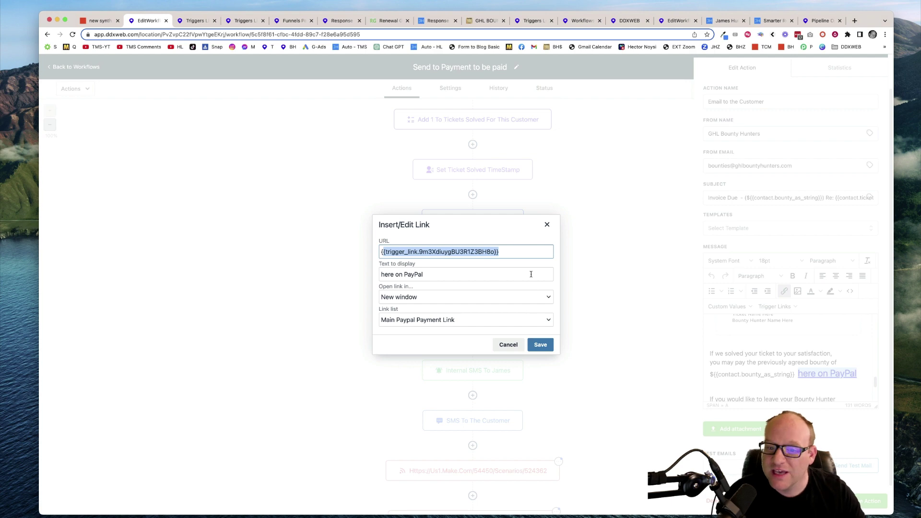
{"action": "left_click", "coordinate": [547, 225]}
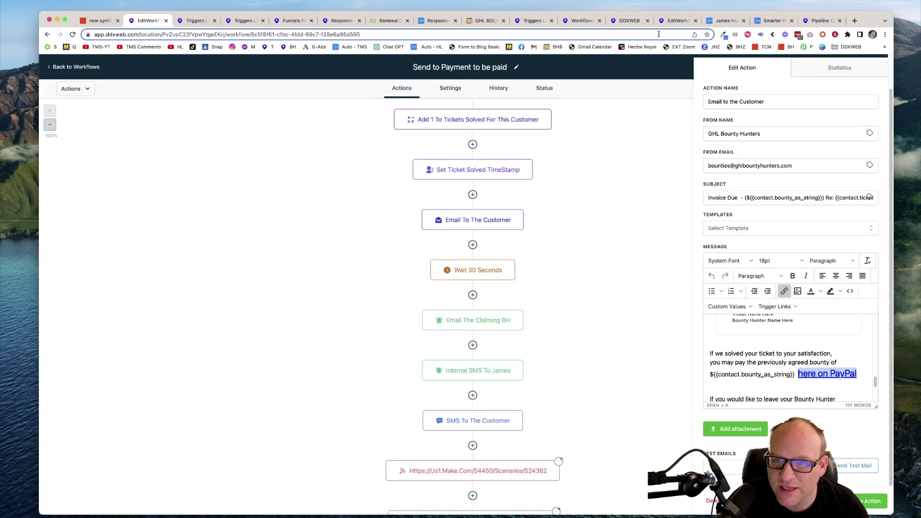
{"action": "left_click", "coordinate": [678, 21]}
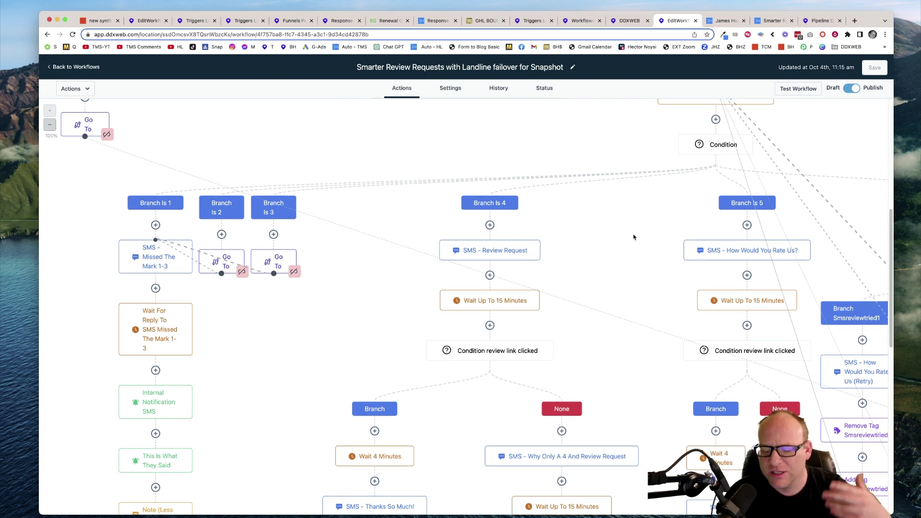
{"action": "scroll", "coordinate": [618, 242], "scroll_direction": "up", "scroll_amount": 1}
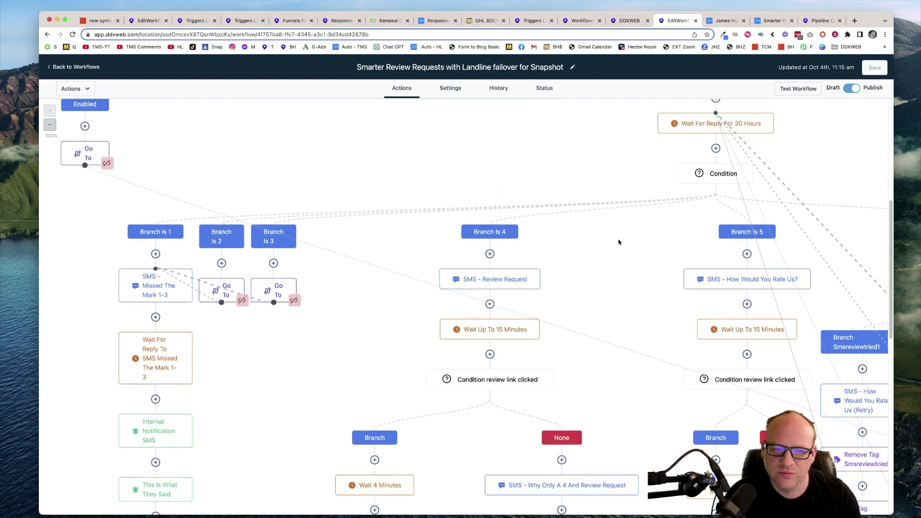
{"action": "scroll", "coordinate": [618, 242], "scroll_direction": "up", "scroll_amount": 8}
{"action": "scroll", "coordinate": [618, 243], "scroll_direction": "down", "scroll_amount": 10}
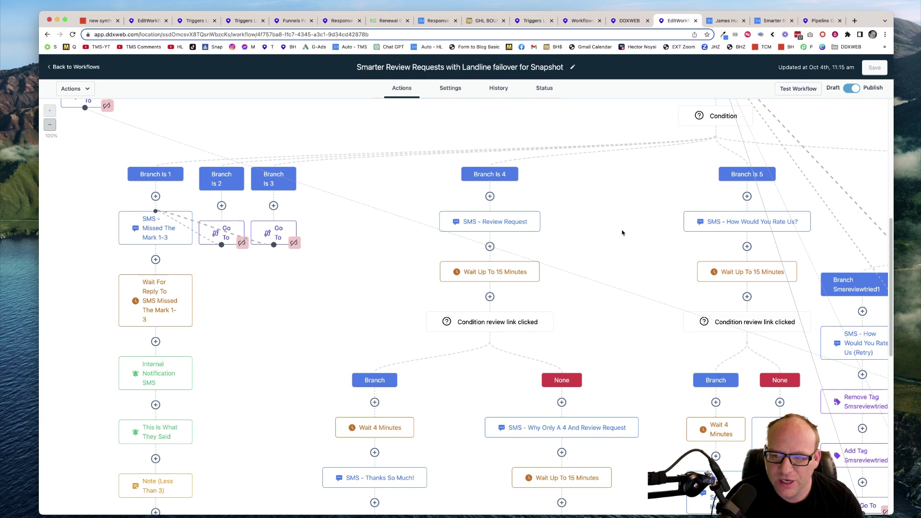
{"action": "scroll", "coordinate": [622, 232], "scroll_direction": "down", "scroll_amount": 1}
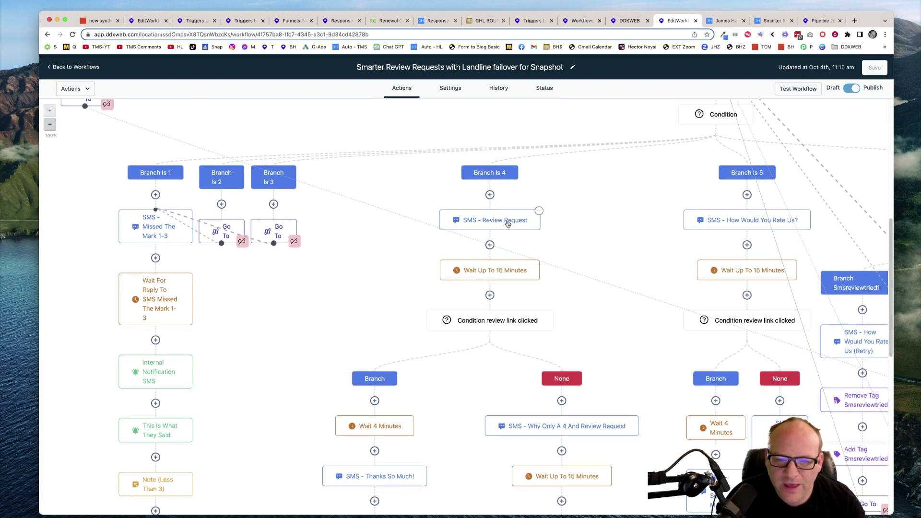
{"action": "left_click", "coordinate": [492, 220]}
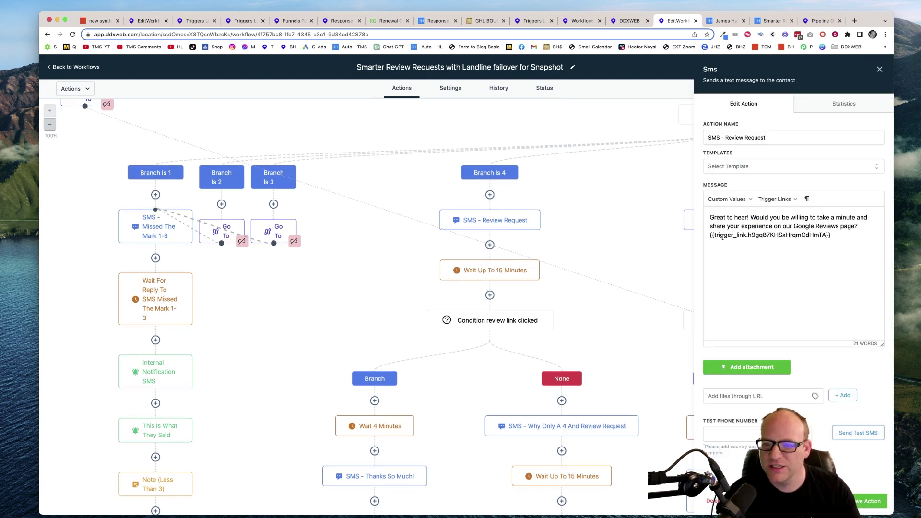
{"action": "left_click_drag", "start_coordinate": [716, 235], "coordinate": [817, 235]}
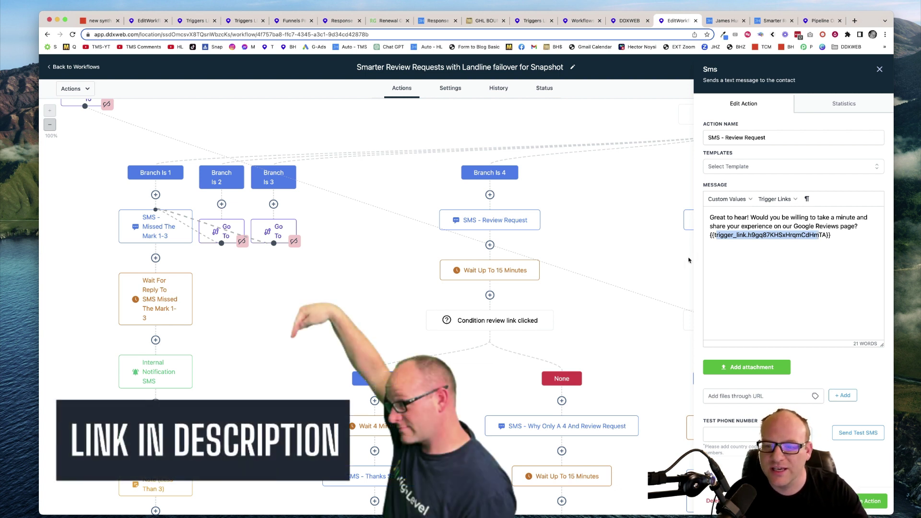
{"action": "left_click", "coordinate": [486, 274]}
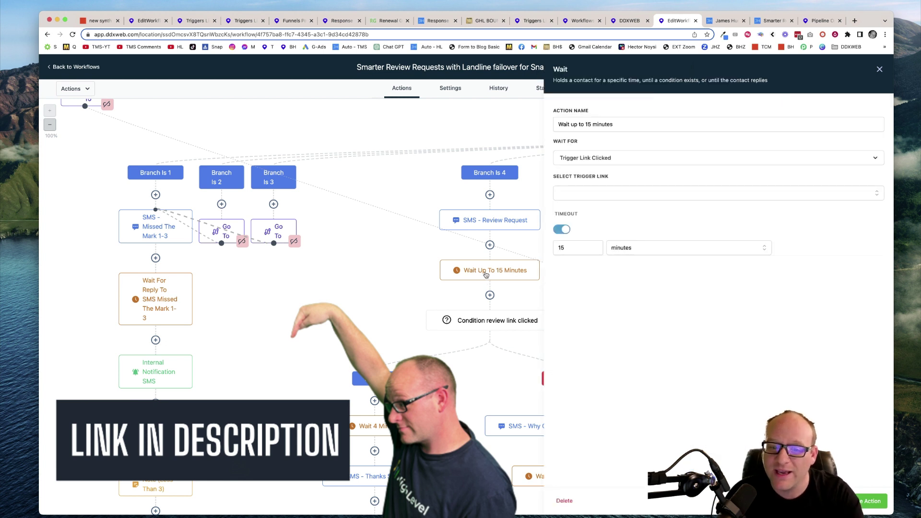
{"action": "left_click", "coordinate": [486, 322]}
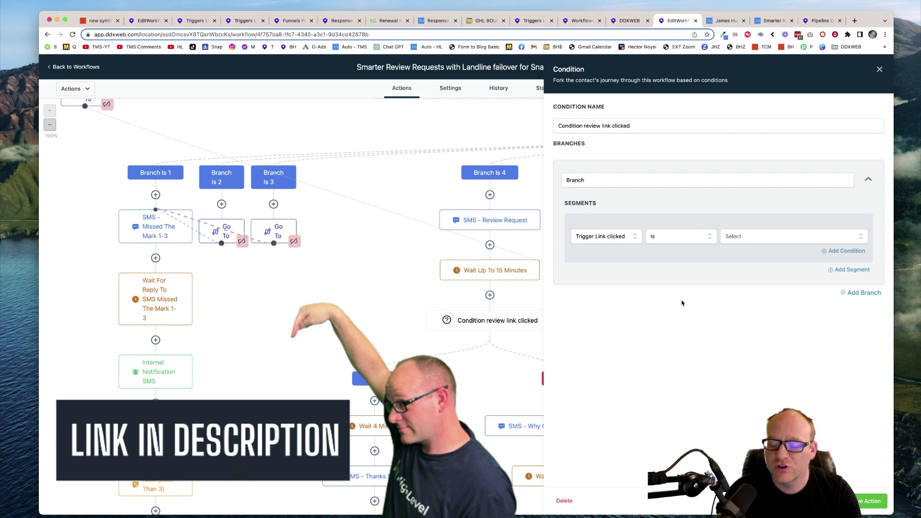
{"action": "left_click", "coordinate": [775, 240]}
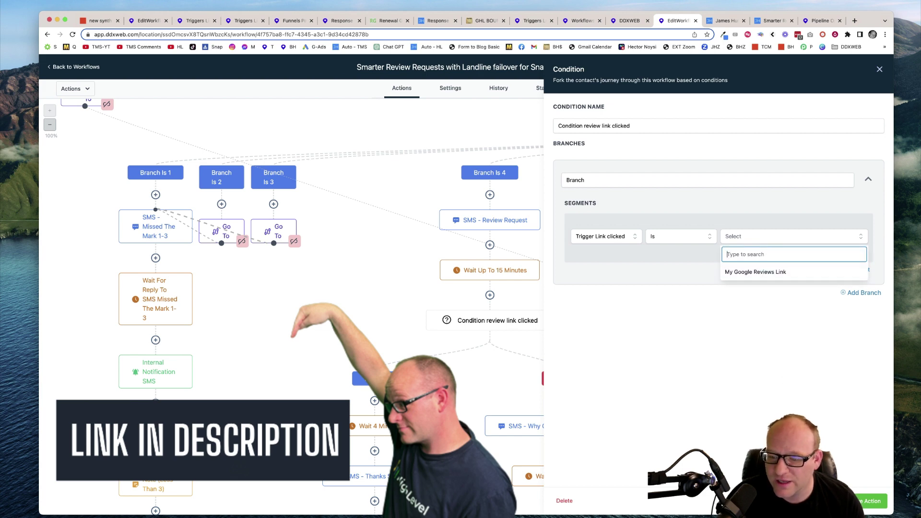
{"action": "key", "text": "Escape"}
{"action": "scroll", "coordinate": [631, 376], "scroll_direction": "up", "scroll_amount": 2}
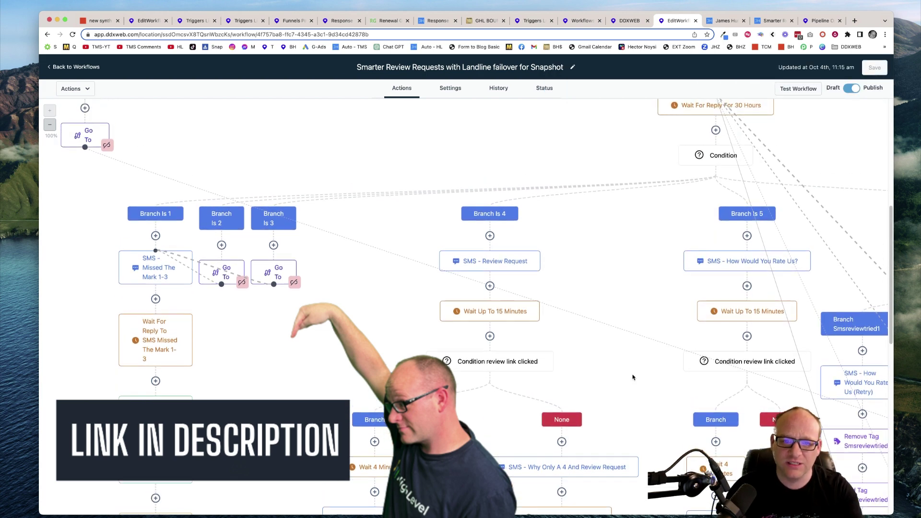
{"action": "scroll", "coordinate": [609, 338], "scroll_direction": "down", "scroll_amount": 10}
{"action": "scroll", "coordinate": [606, 337], "scroll_direction": "up", "scroll_amount": 5}
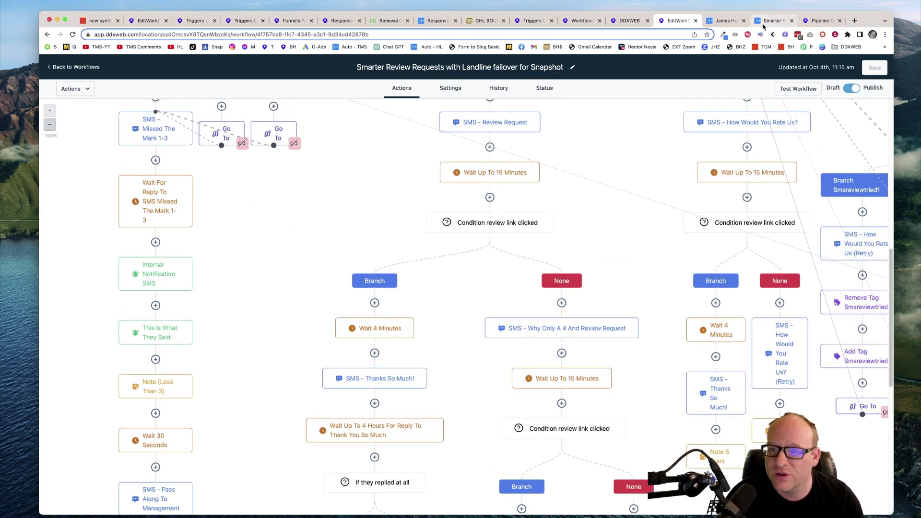
Open the Smarter Review Requests product page from the jameshurst.com store and scroll through it
{"action": "left_click", "coordinate": [724, 21]}
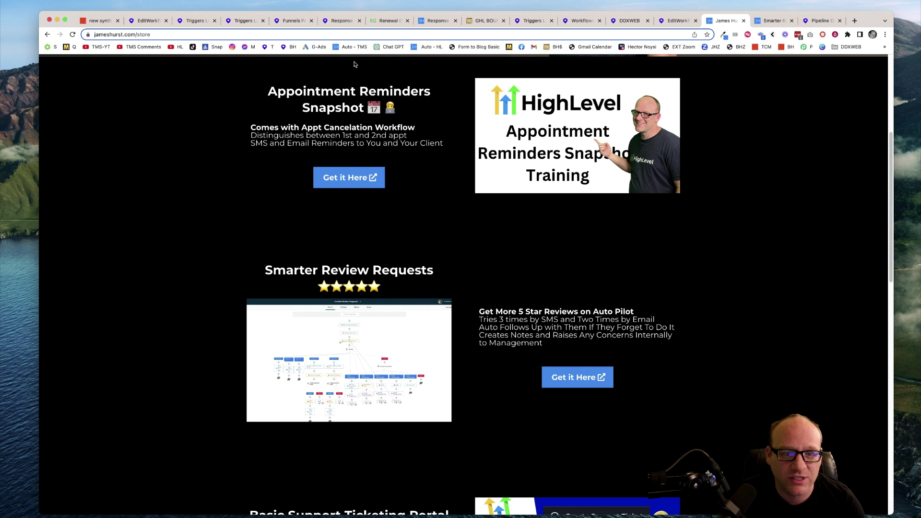
{"action": "left_click_drag", "start_coordinate": [319, 273], "coordinate": [410, 338]}
{"action": "left_click", "coordinate": [670, 351]}
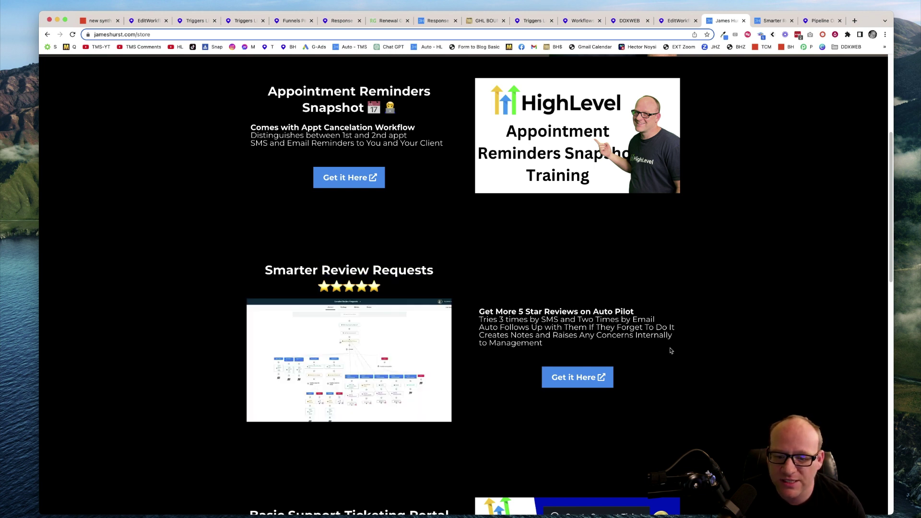
{"action": "left_click", "coordinate": [590, 378]}
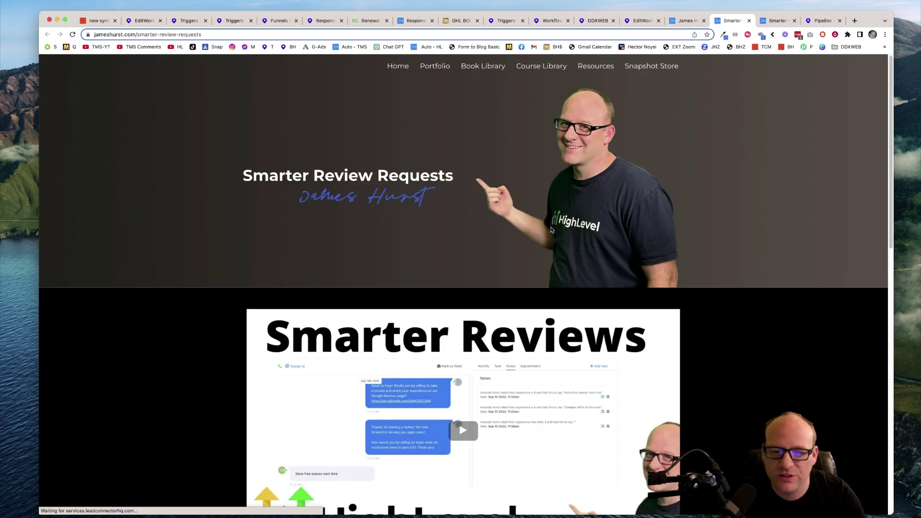
{"action": "scroll", "coordinate": [550, 229], "scroll_direction": "down", "scroll_amount": 5}
{"action": "scroll", "coordinate": [547, 263], "scroll_direction": "down", "scroll_amount": 8}
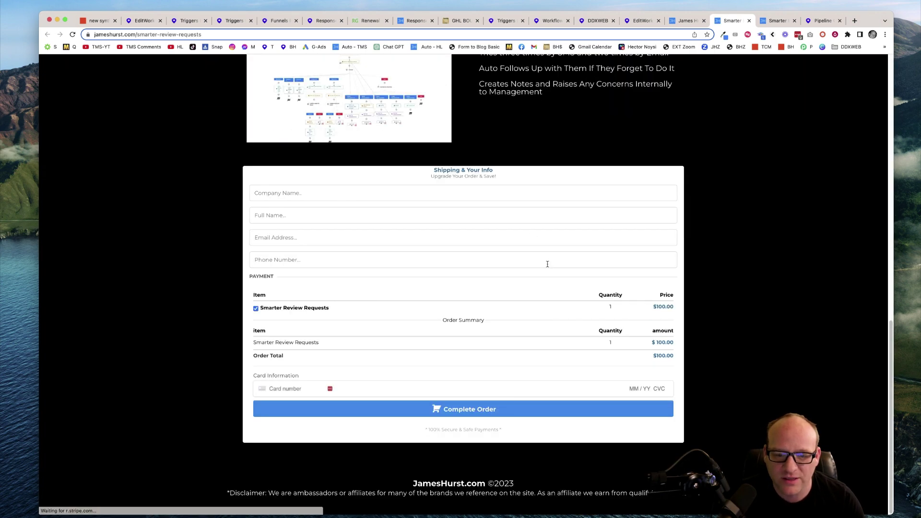
{"action": "scroll", "coordinate": [547, 264], "scroll_direction": "up", "scroll_amount": 15}
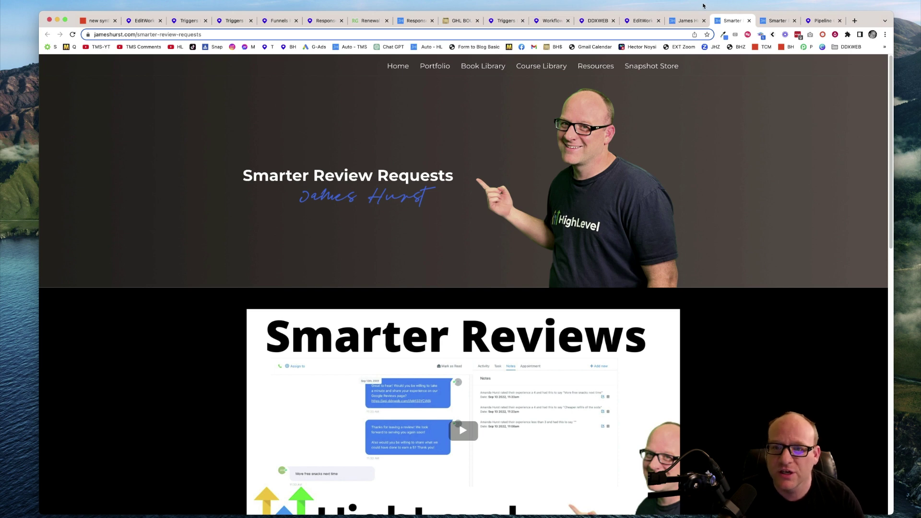
{"action": "left_click", "coordinate": [646, 22]}
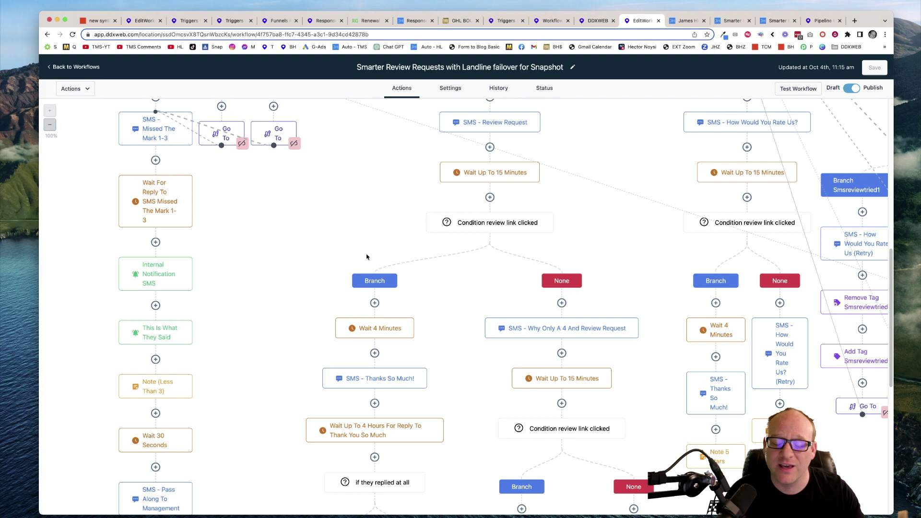
Flip through the DDXWEB, Renewal Gutters and GHL Bounty Hunters thank-you pages, then return to Send to Payment
{"action": "scroll", "coordinate": [350, 237], "scroll_direction": "up", "scroll_amount": 3}
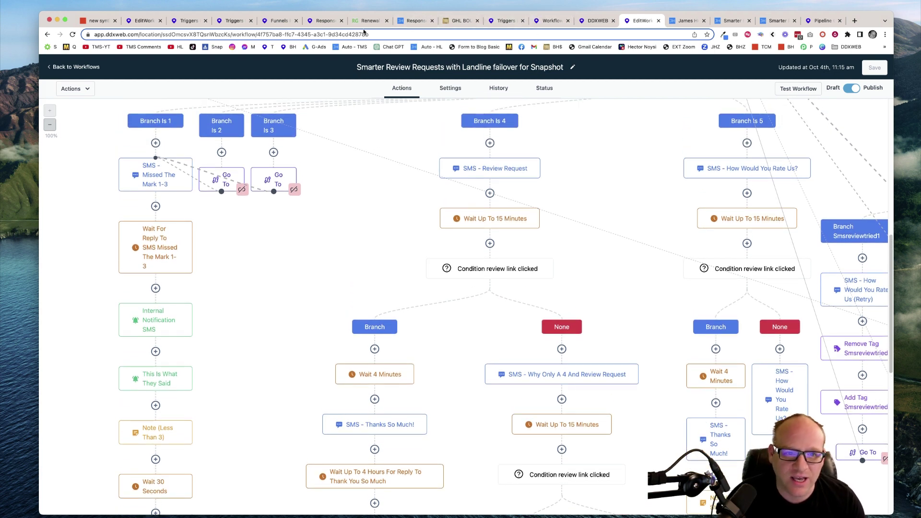
{"action": "left_click", "coordinate": [324, 20]}
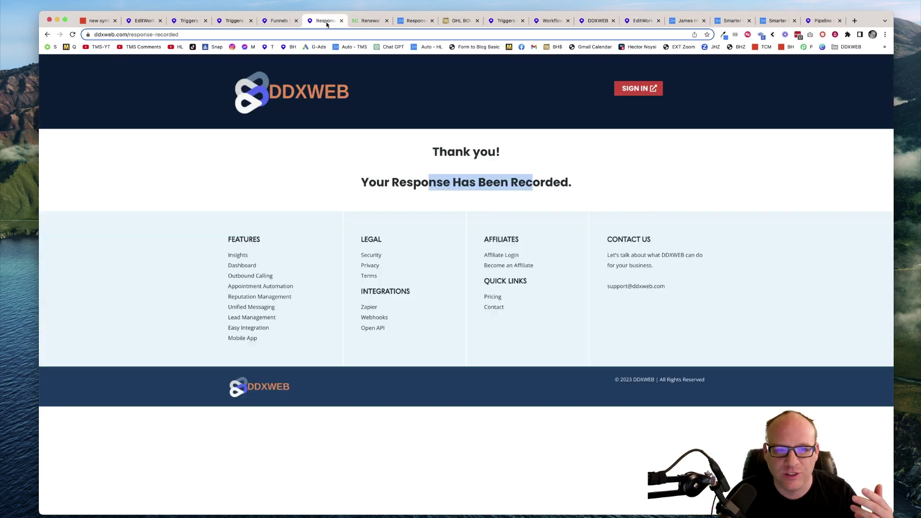
{"action": "left_click", "coordinate": [372, 20]}
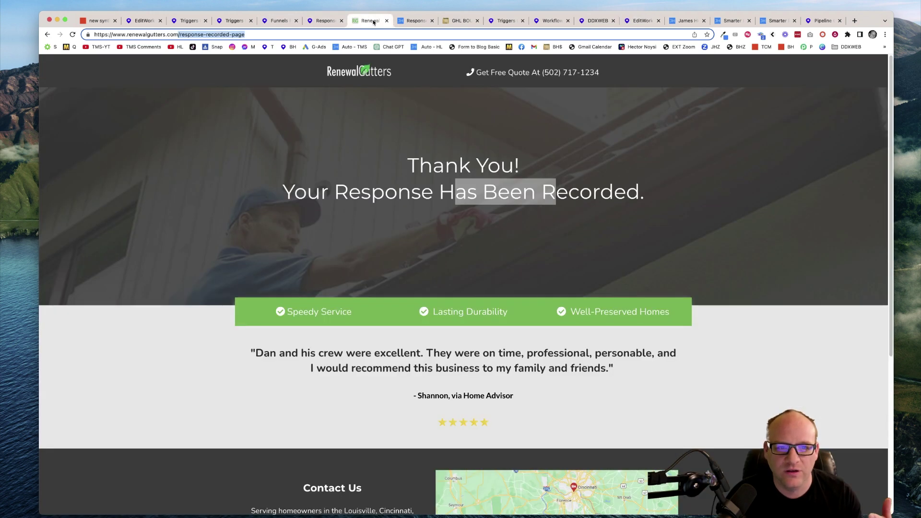
{"action": "left_click", "coordinate": [413, 20]}
{"action": "left_click", "coordinate": [468, 22]}
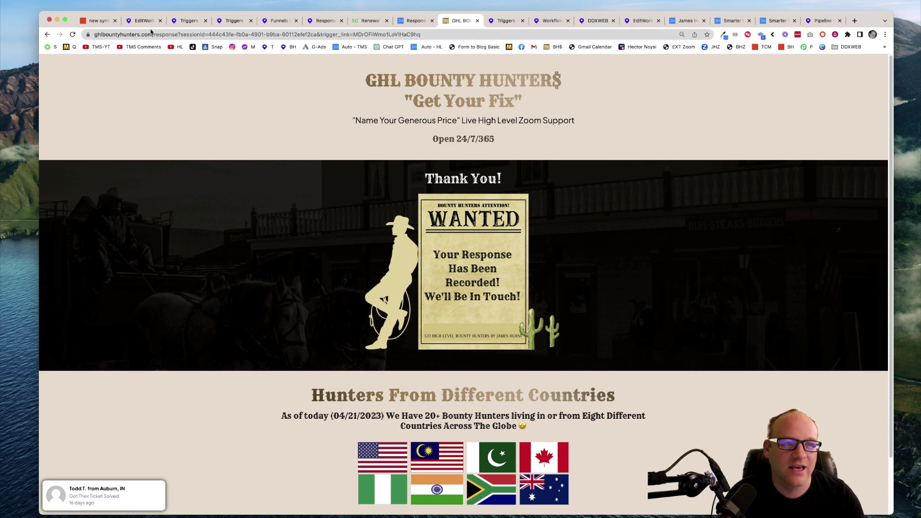
{"action": "left_click", "coordinate": [146, 21]}
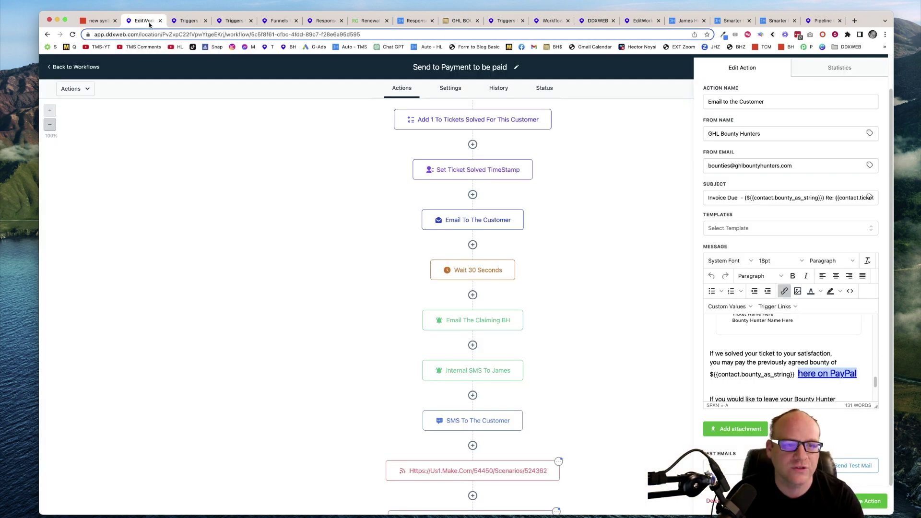
Switch to the Triggers browser tab to load the Marketing > Trigger Links page
{"action": "left_click", "coordinate": [186, 20]}
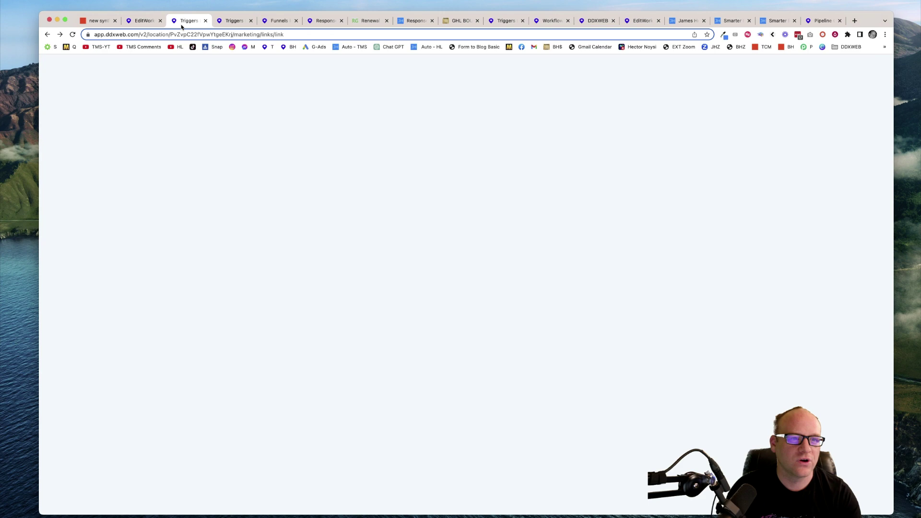